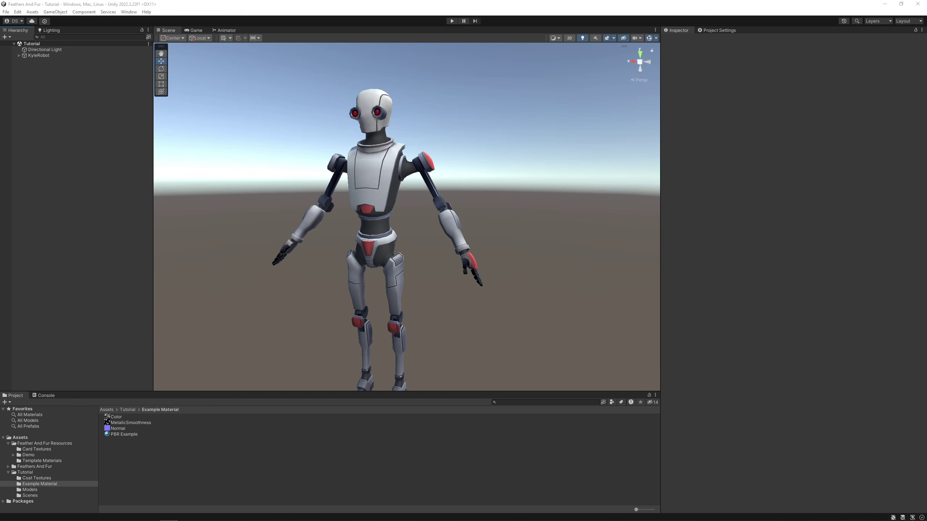
Duplicate the Fur Template material from Template Materials as Fur and apply the copy to the robot.
click(124, 434)
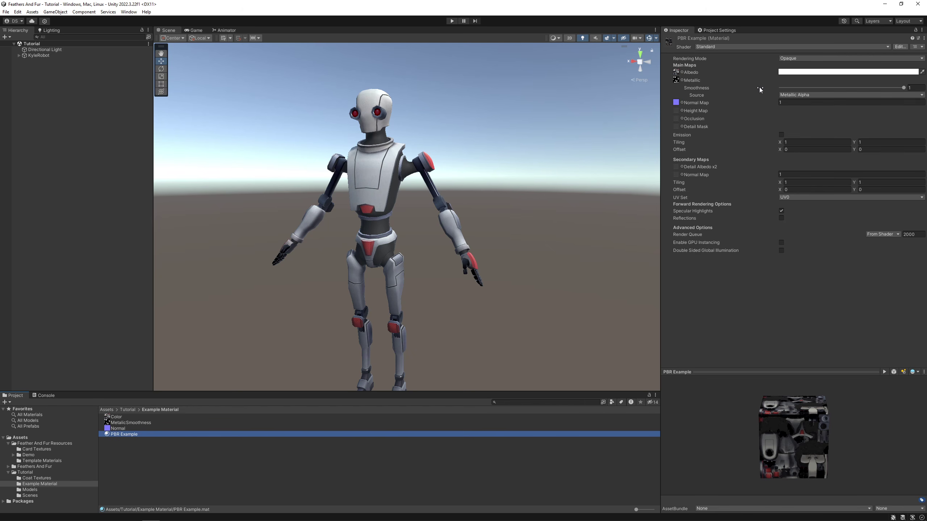
click(58, 461)
click(140, 422)
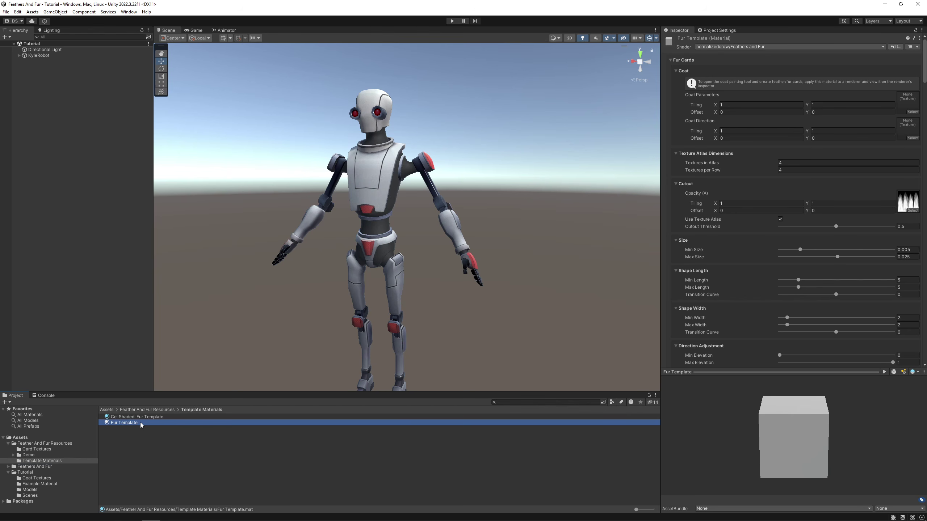
key(ctrl+d)
click(146, 428)
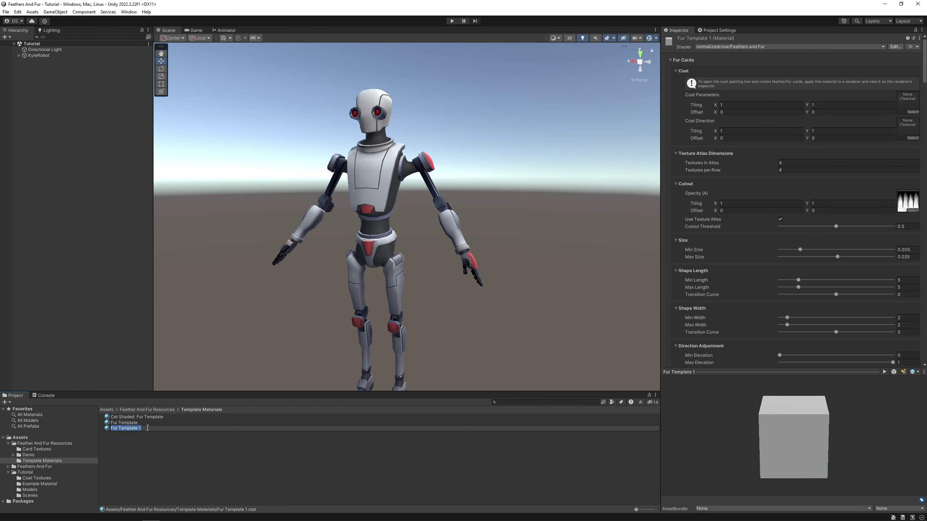
drag(142, 429, 120, 429)
key(BackSpace)
key(Return)
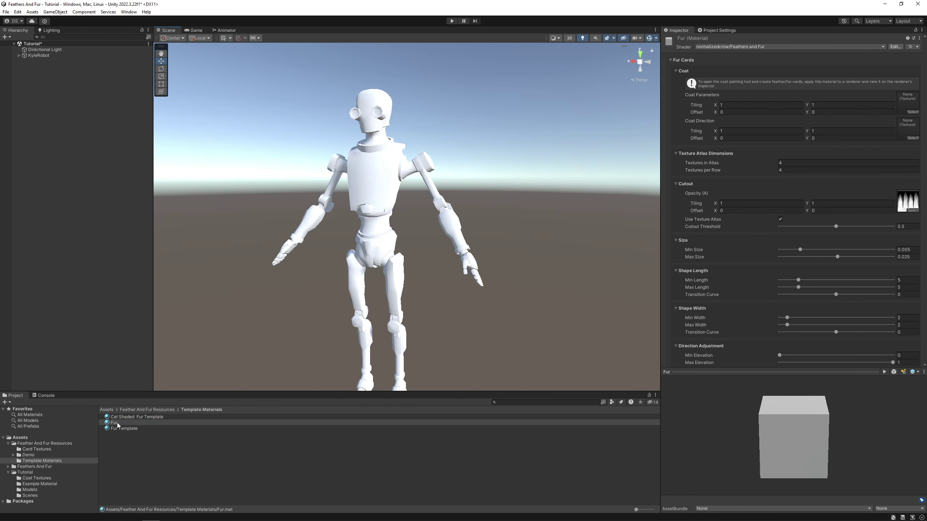
Move the Fur material into the tutorial's Example Material folder and review the Color, Normal and MetalicSmoothness textures there.
drag(118, 426, 48, 485)
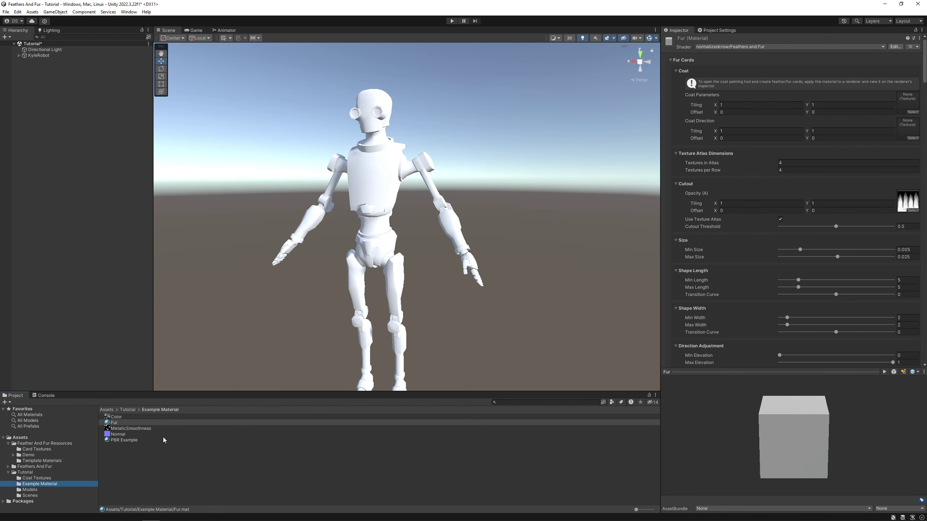
click(129, 418)
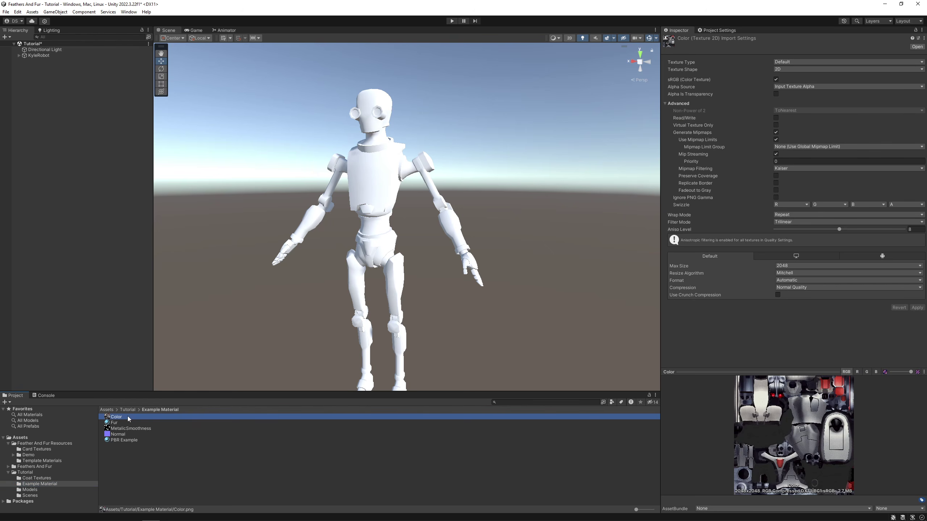
click(124, 434)
click(124, 428)
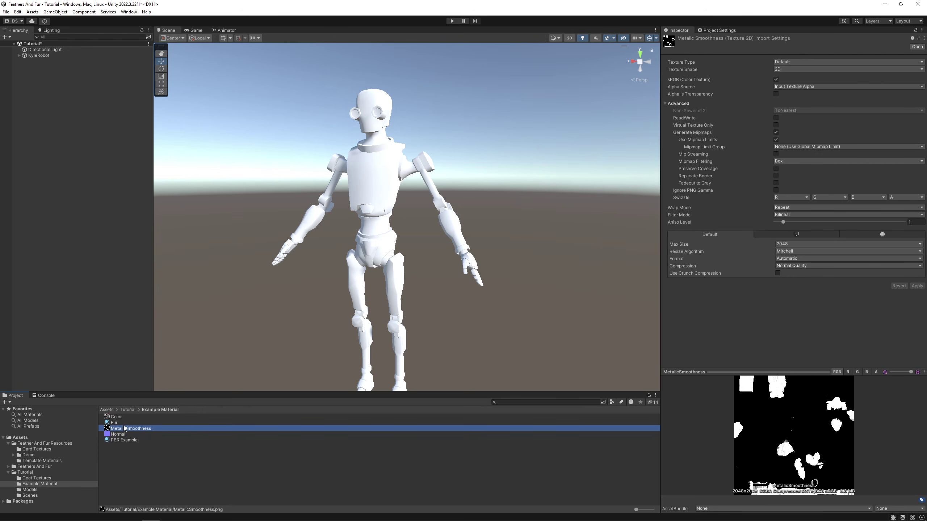
Assign the Color texture to the Fur material's coat and undercoat color and the Normal texture to its undercoat normal map.
click(126, 423)
scroll(727, 207, down, 10)
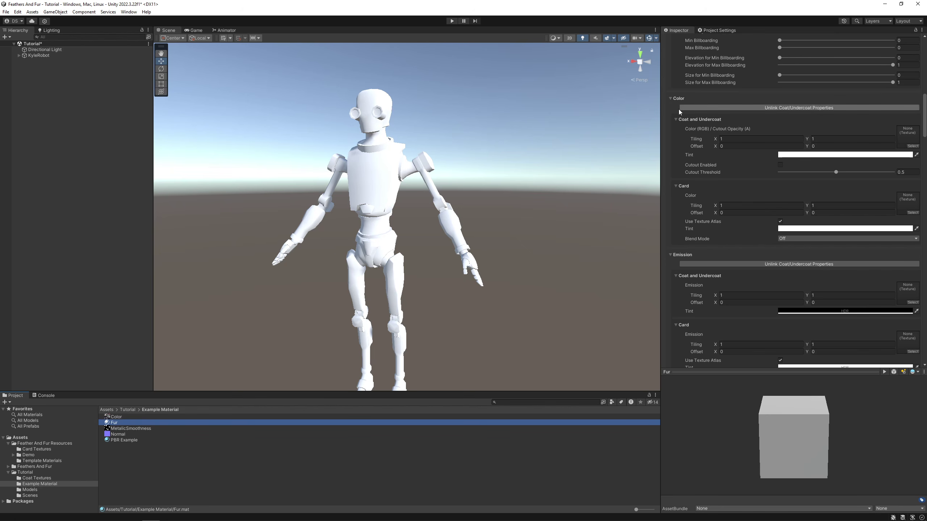
drag(111, 418, 901, 138)
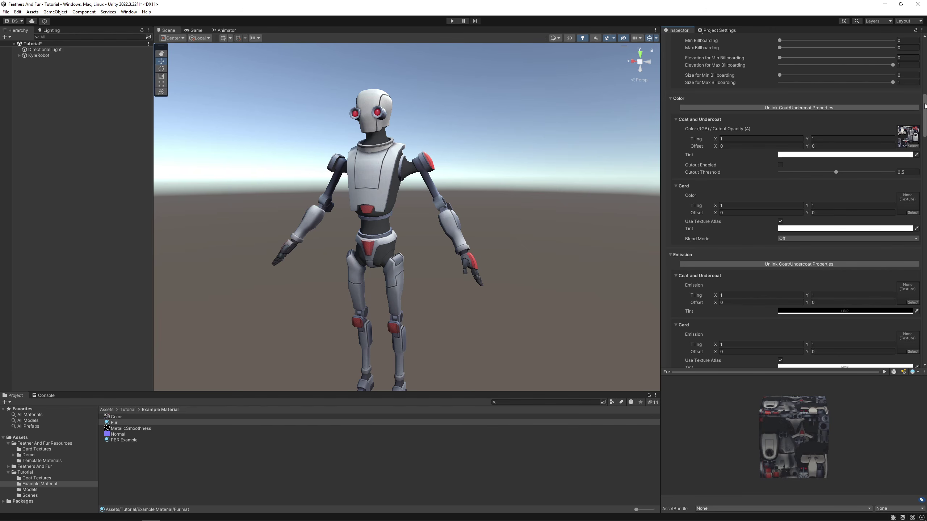
drag(925, 106, 924, 192)
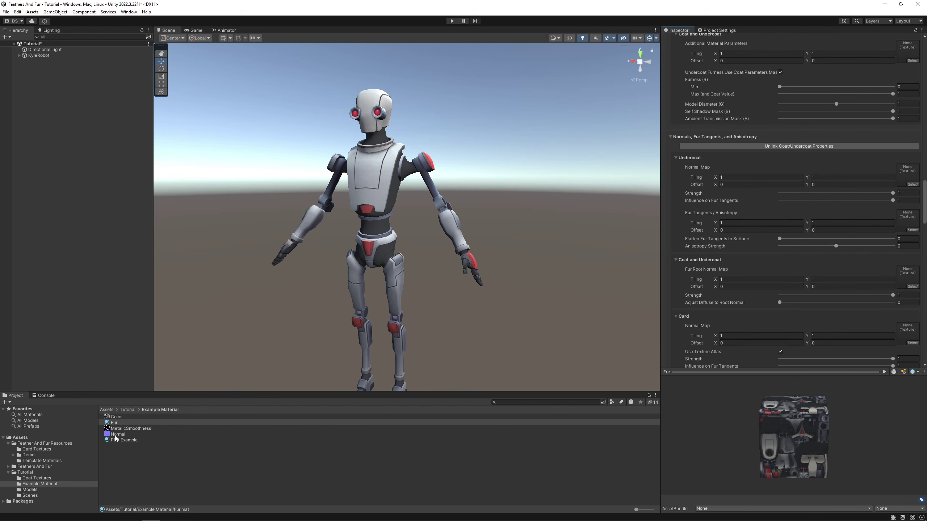
drag(117, 434, 910, 174)
Duplicate the MetalicSmoothness texture and rename the copy MetalicSmoothnessFur.
click(146, 429)
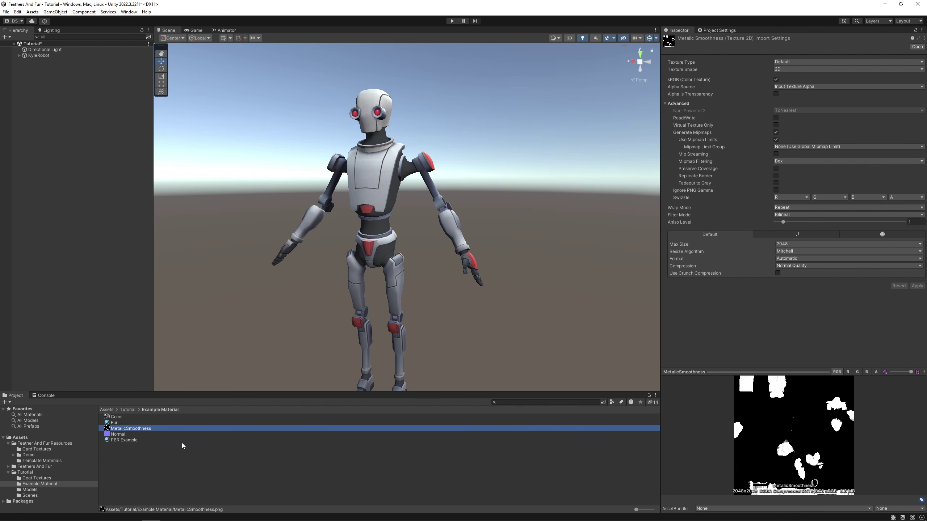
key(ctrl+d)
click(161, 436)
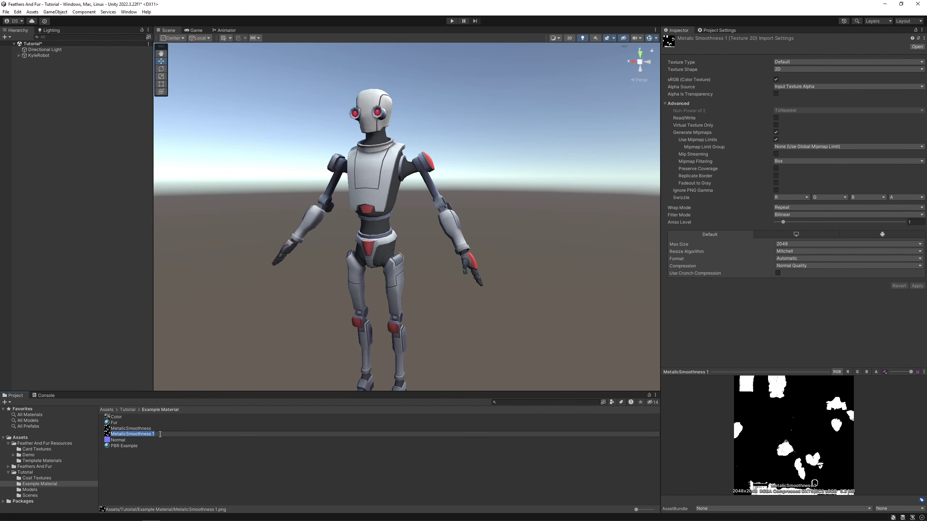
key(End)
key(BackSpace)
key(BackSpace)
key(Return)
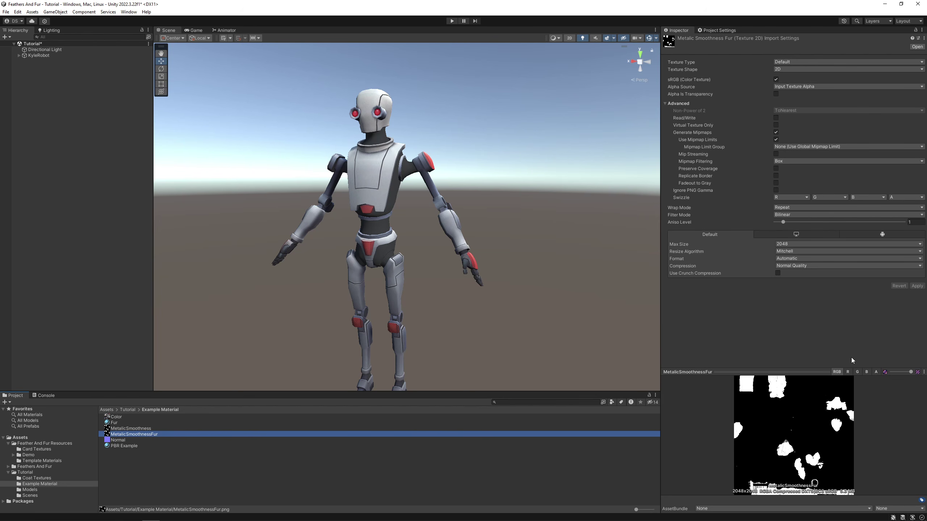
Check the red and alpha channels of MetalicSmoothnessFur and apply a swizzle of R, A, 0, 1 to it.
click(849, 371)
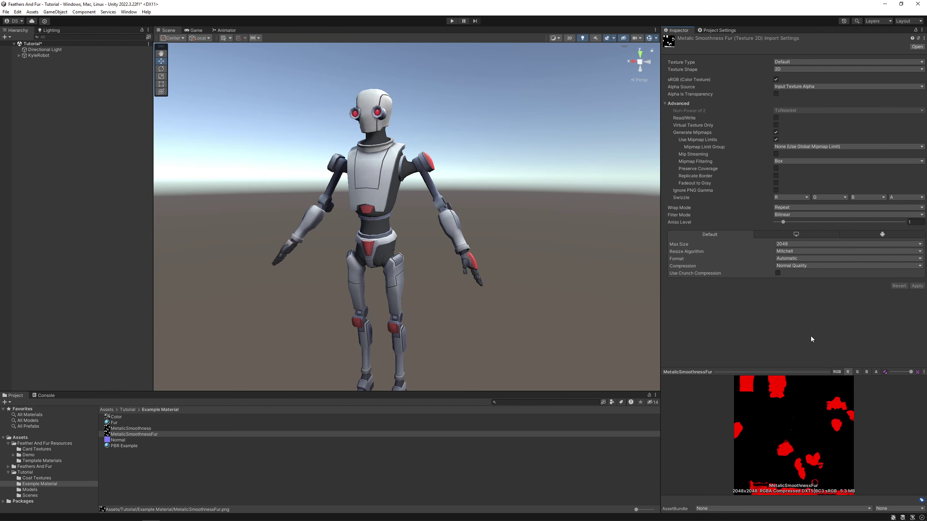
click(876, 371)
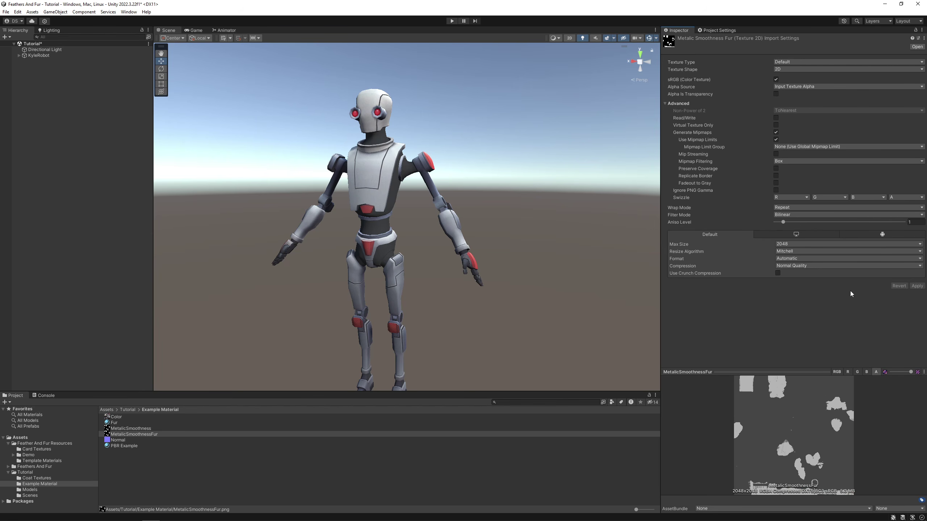
click(848, 372)
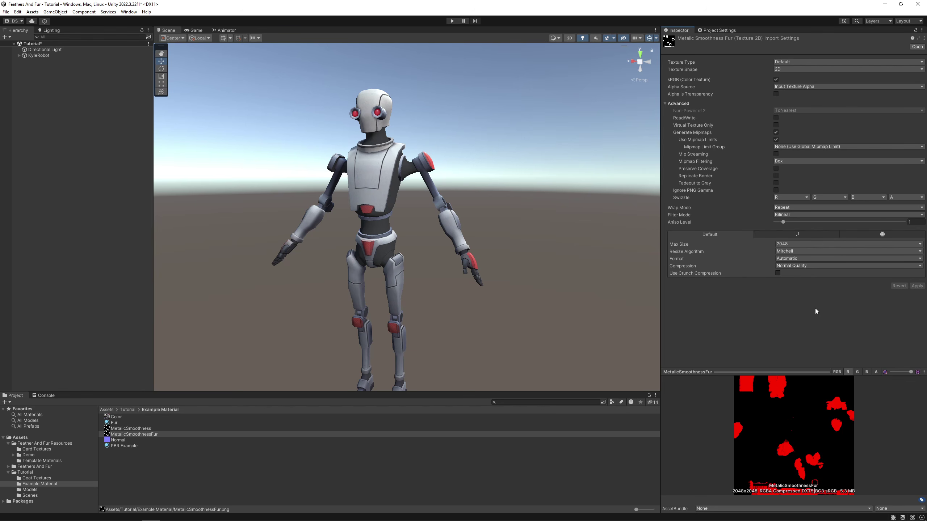
click(829, 198)
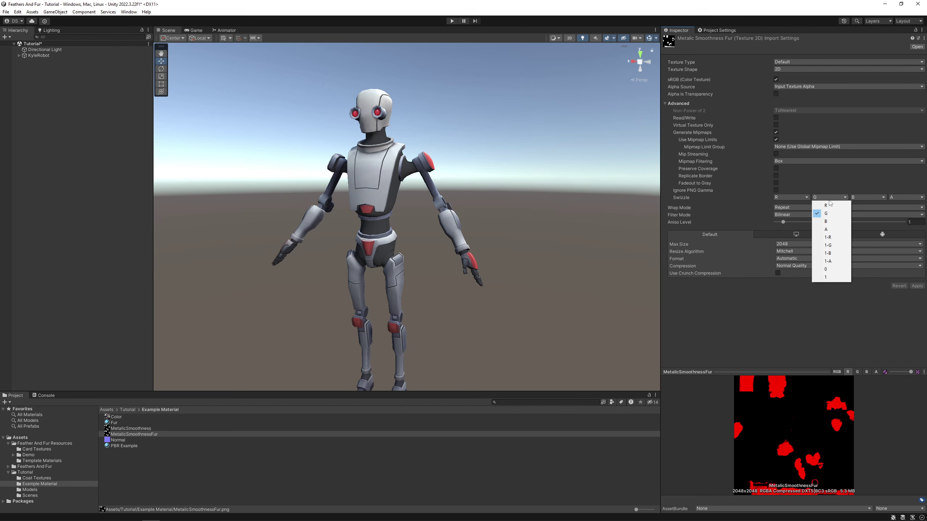
click(828, 230)
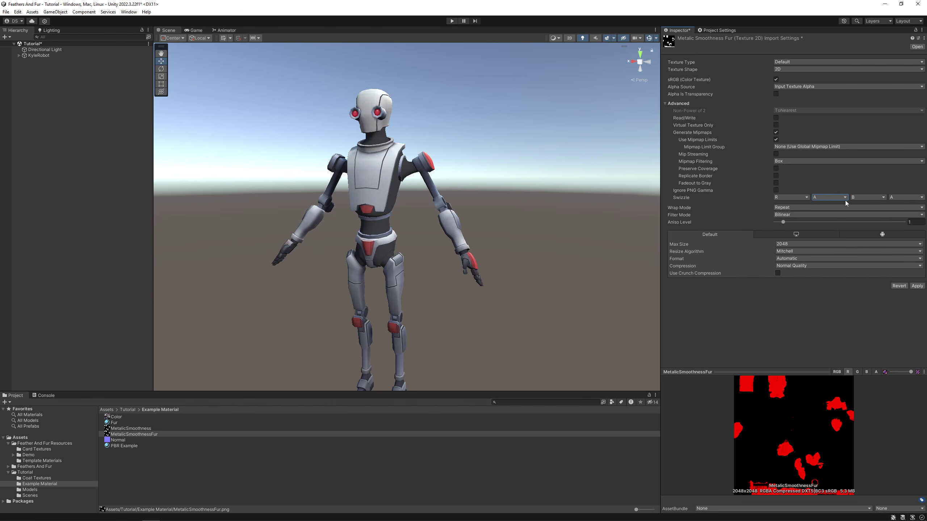
click(871, 197)
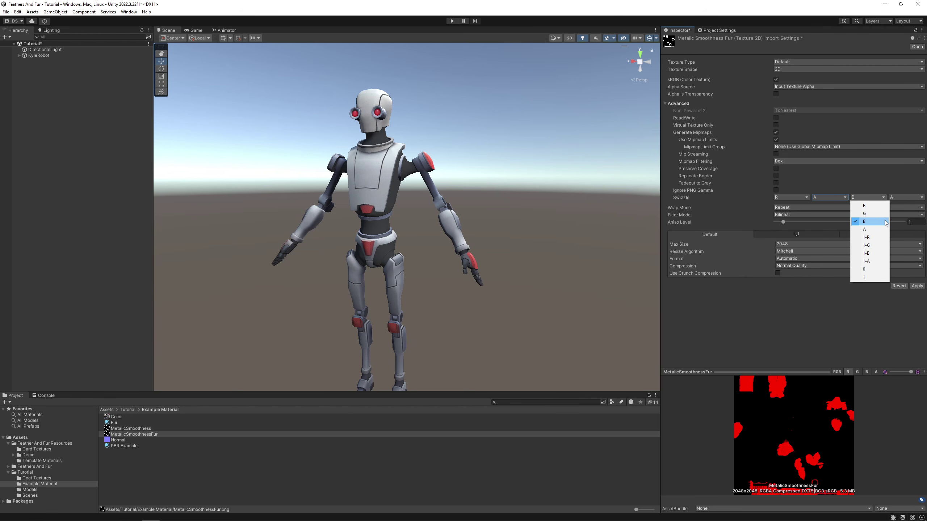
click(871, 270)
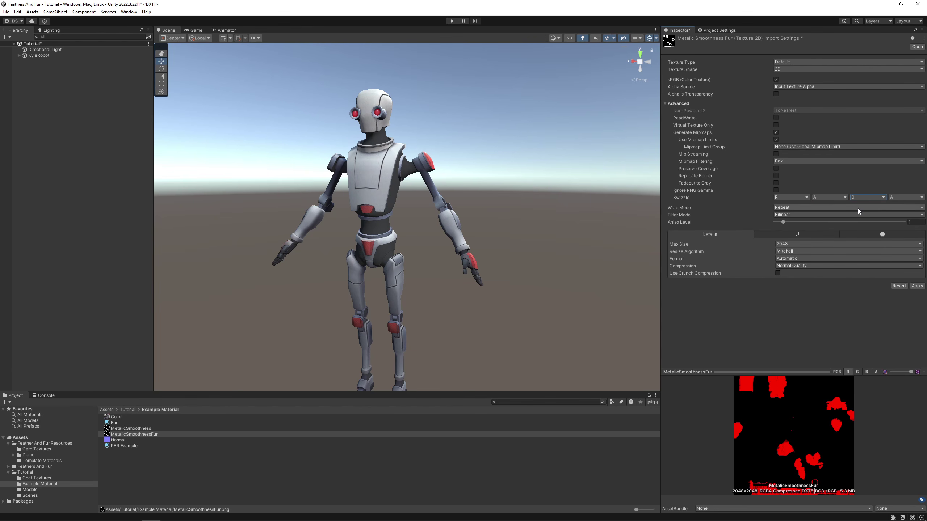
click(905, 198)
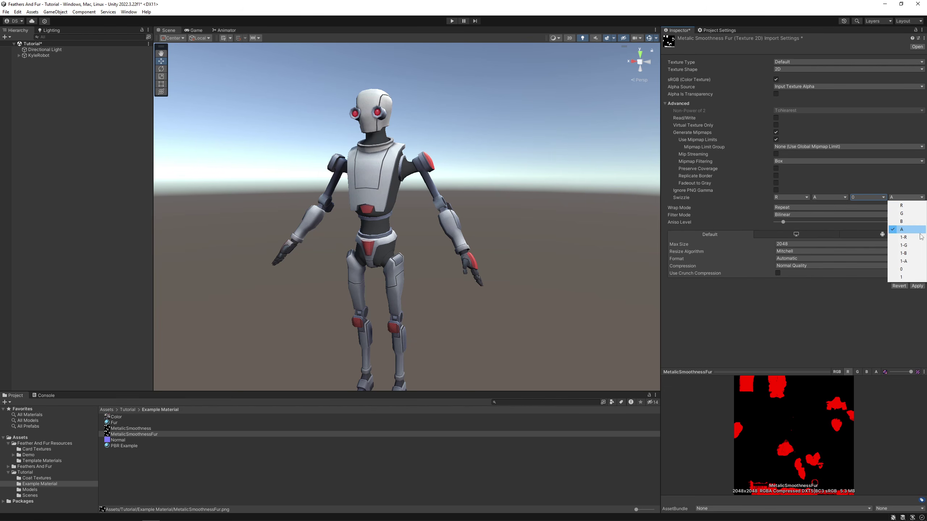
click(914, 278)
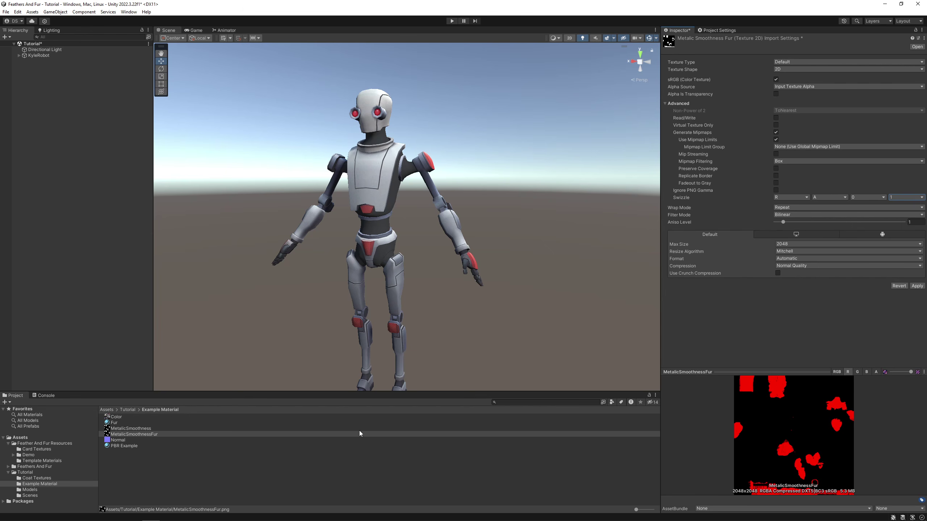
click(916, 286)
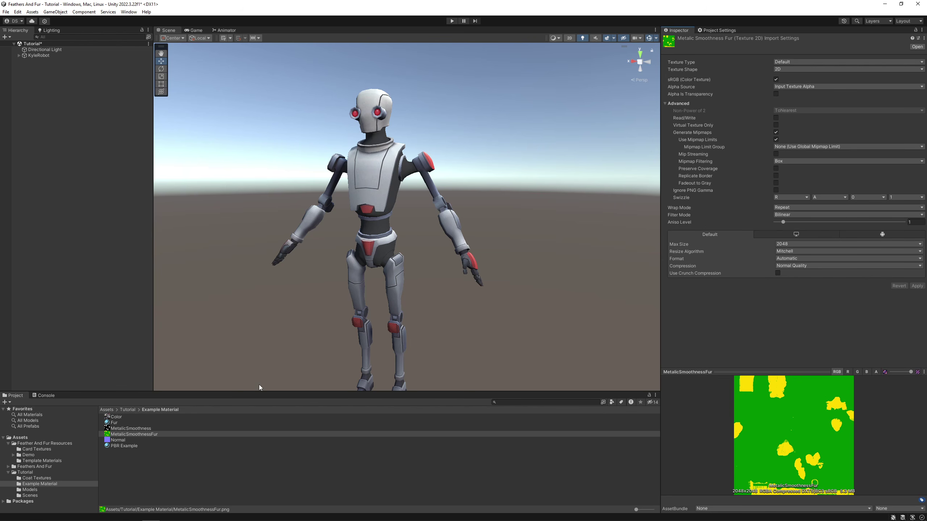
Assign the MetalicSmoothnessFur texture to the Fur material's coat and undercoat Material Parameters.
click(140, 429)
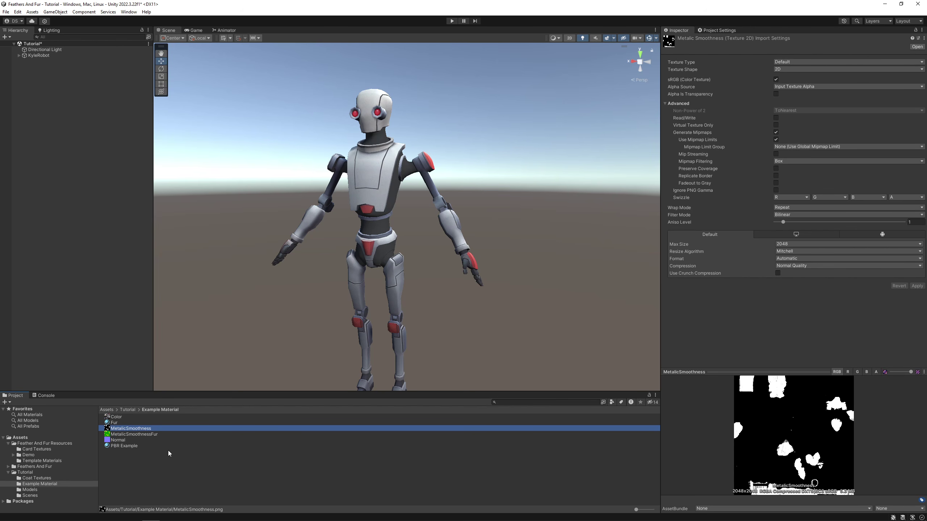
click(152, 435)
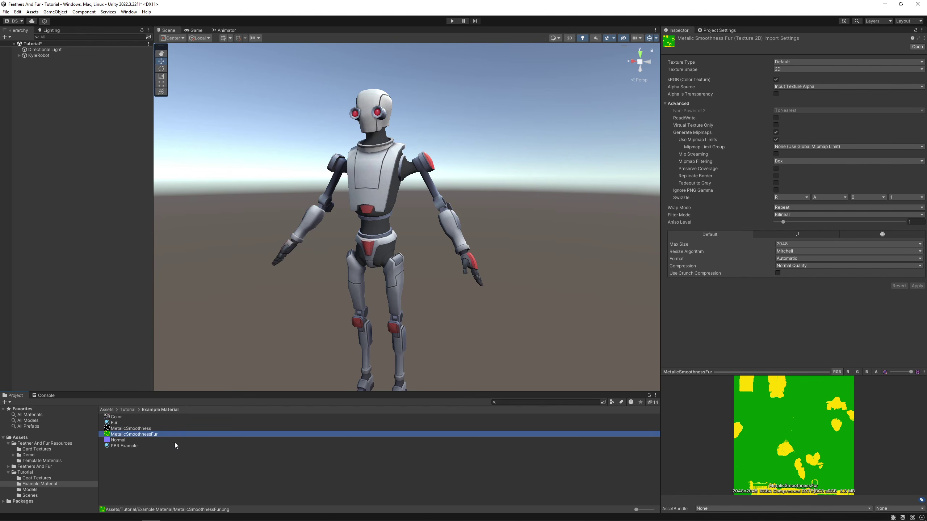
click(166, 422)
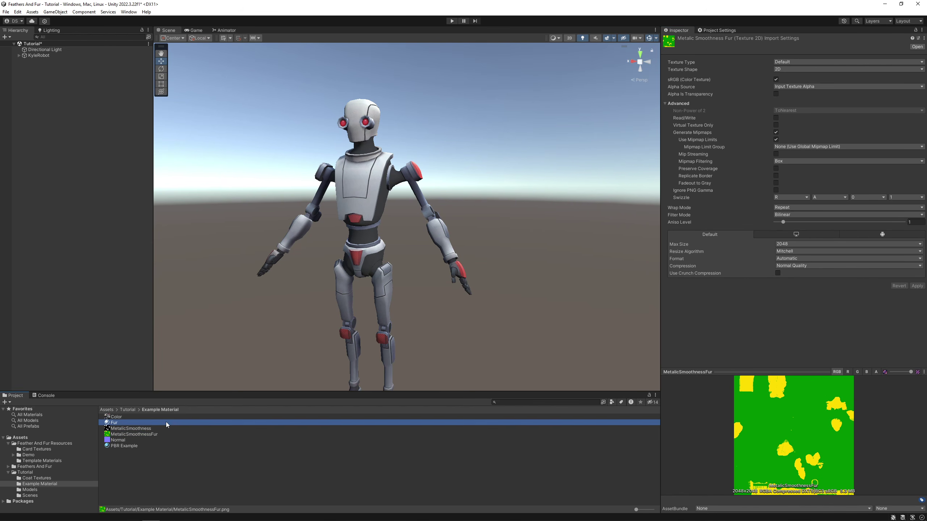
drag(924, 46, 907, 140)
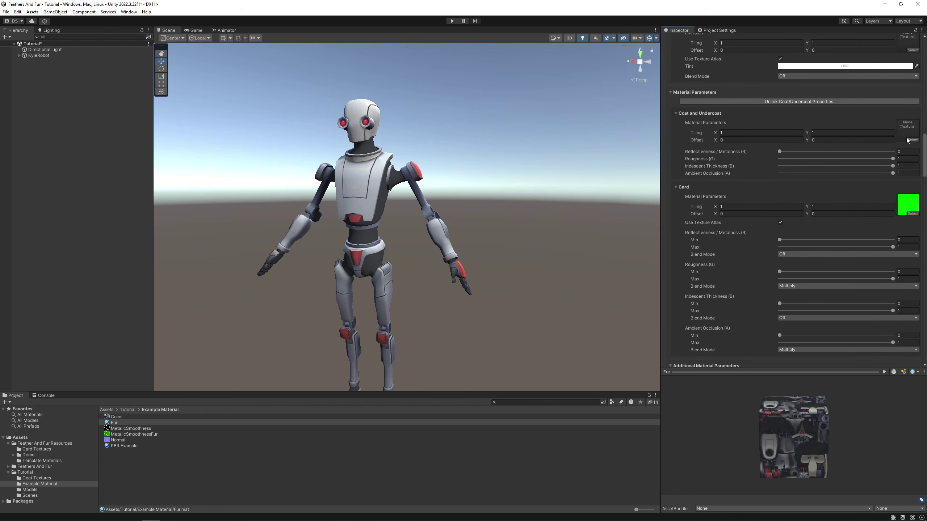
drag(142, 435, 908, 131)
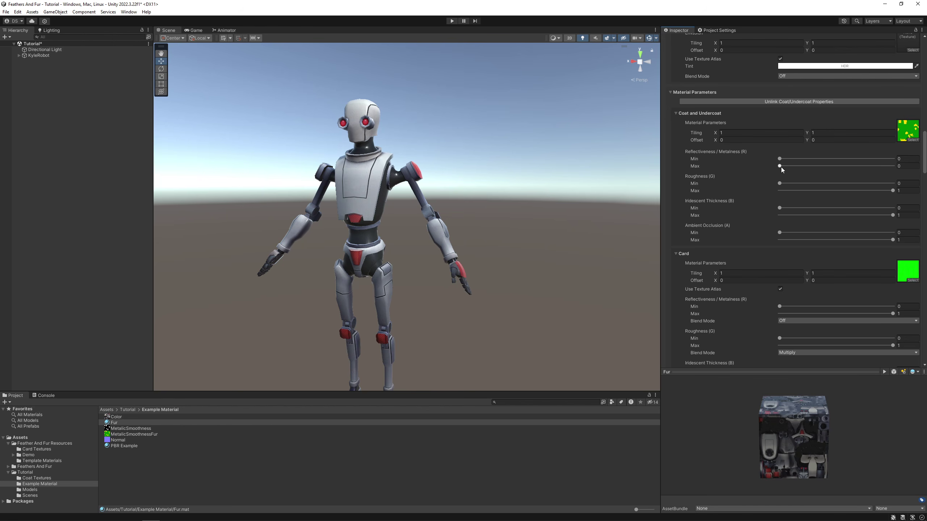
Set the coat and undercoat reflectiveness/metalness maximum to 1, and invert the roughness range with minimum 1 and maximum 0.
drag(779, 166, 924, 171)
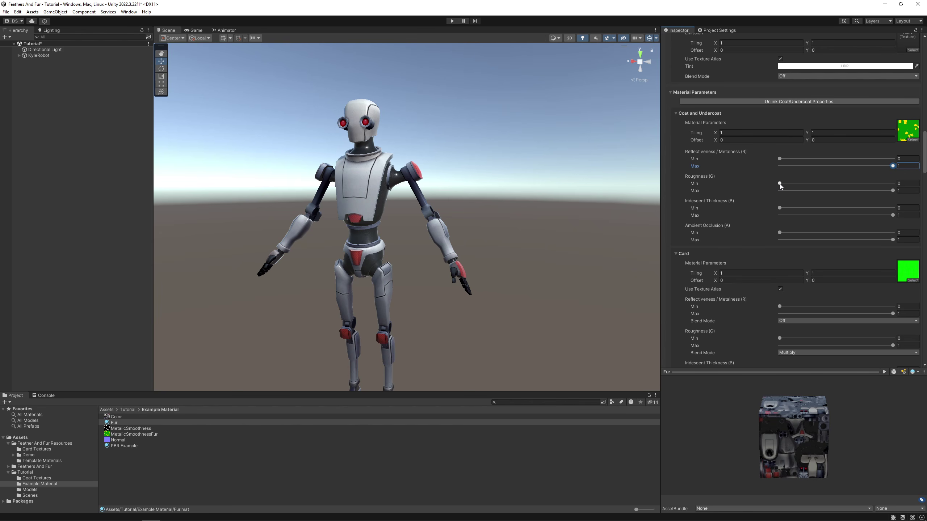
mouse_move(779, 184)
mouse_down()
mouse_move(911, 185)
mouse_move(766, 194)
mouse_up()
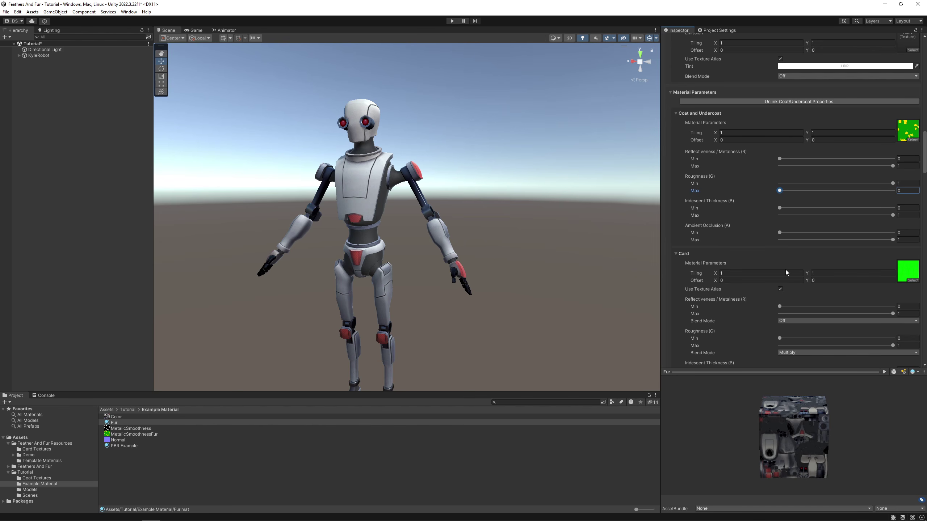
click(149, 434)
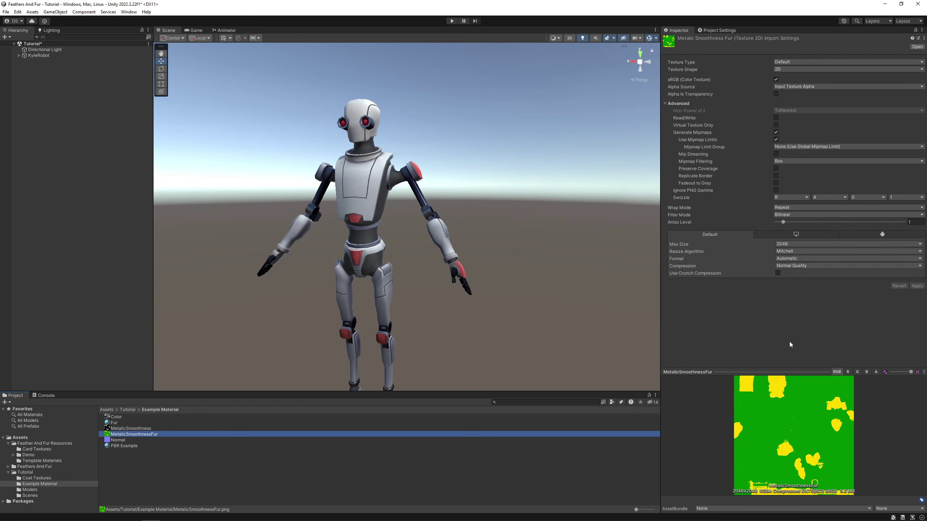
right_drag(515, 321, 596, 320)
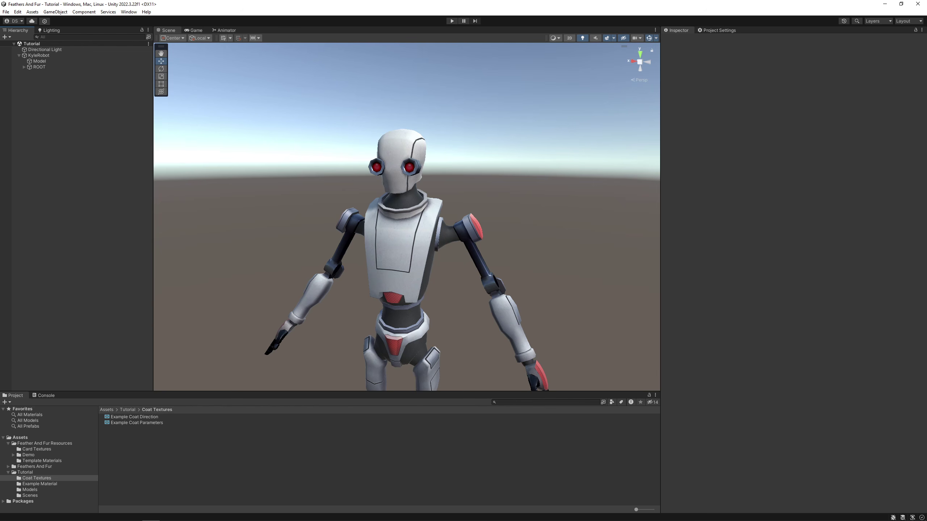
Examine the robot Model's renderer and Fur material settings, plus the Example Coat Direction and Example Coat Parameters textures.
click(39, 61)
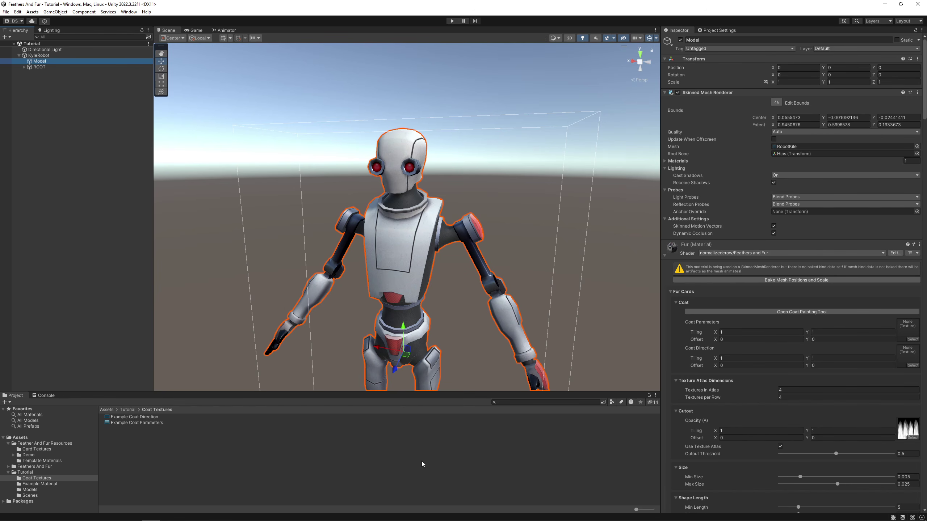
click(154, 416)
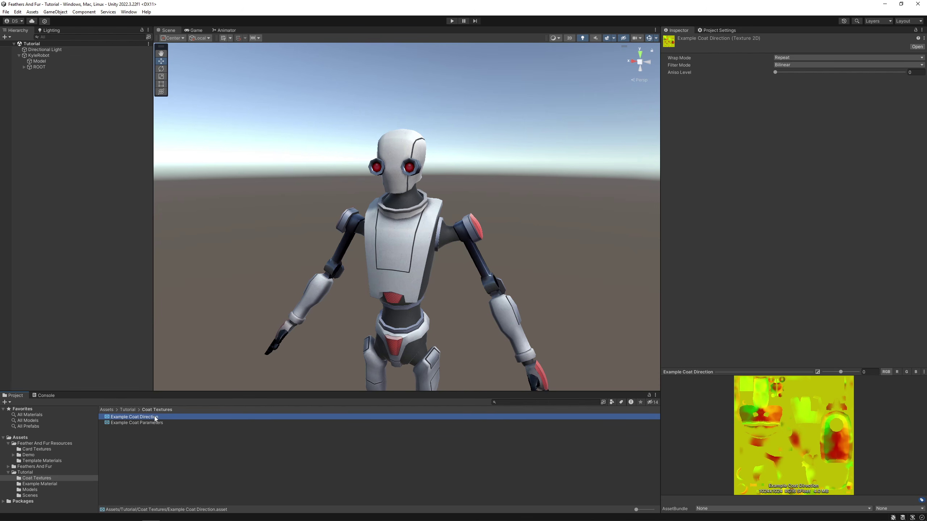
click(149, 423)
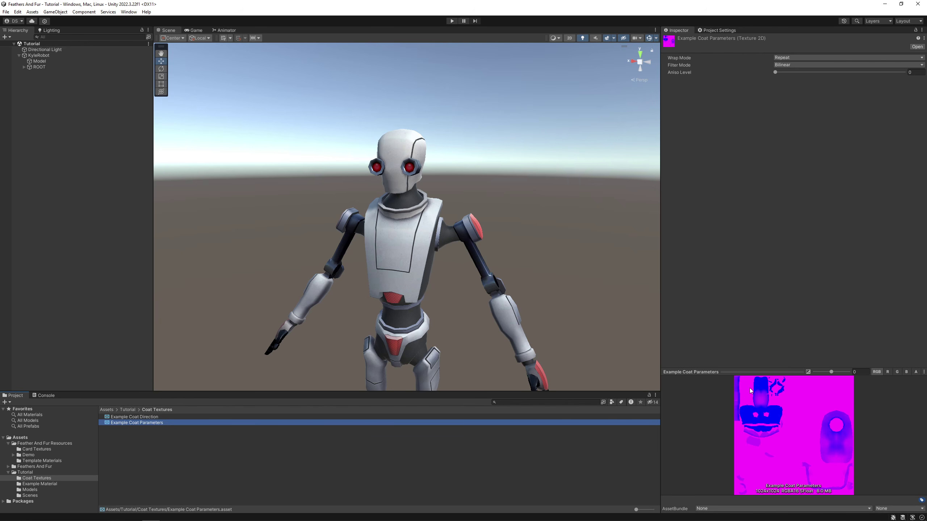
Assign Example Coat Parameters and Example Coat Direction to the matching coat texture slots of the Model's Fur material.
click(145, 418)
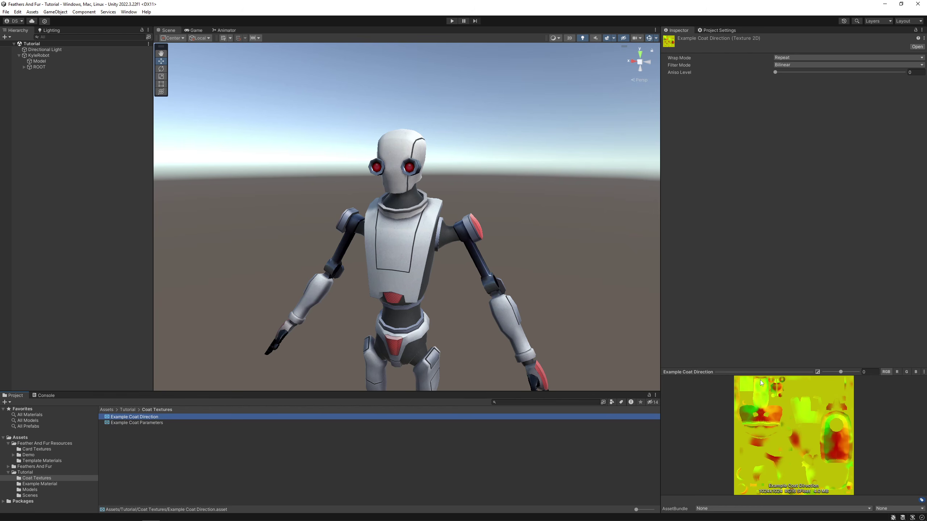
click(69, 61)
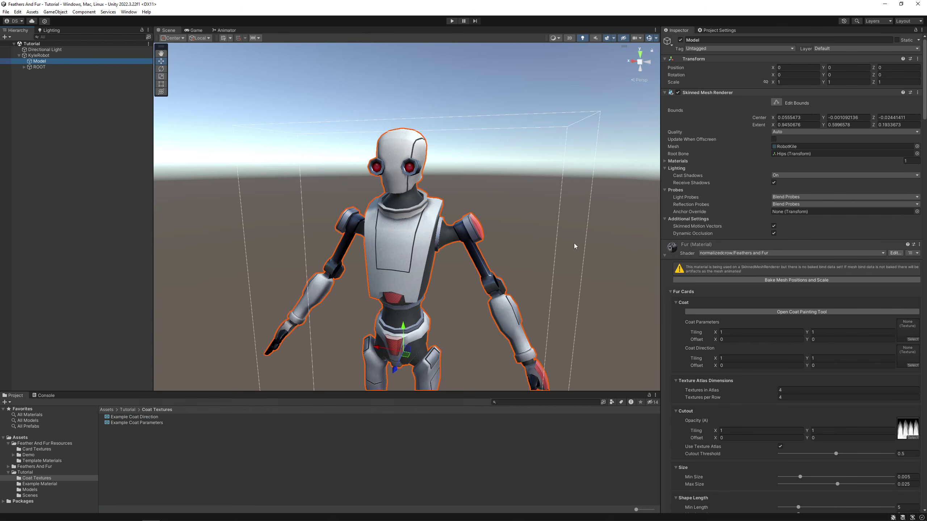
drag(135, 417, 907, 332)
drag(146, 417, 908, 381)
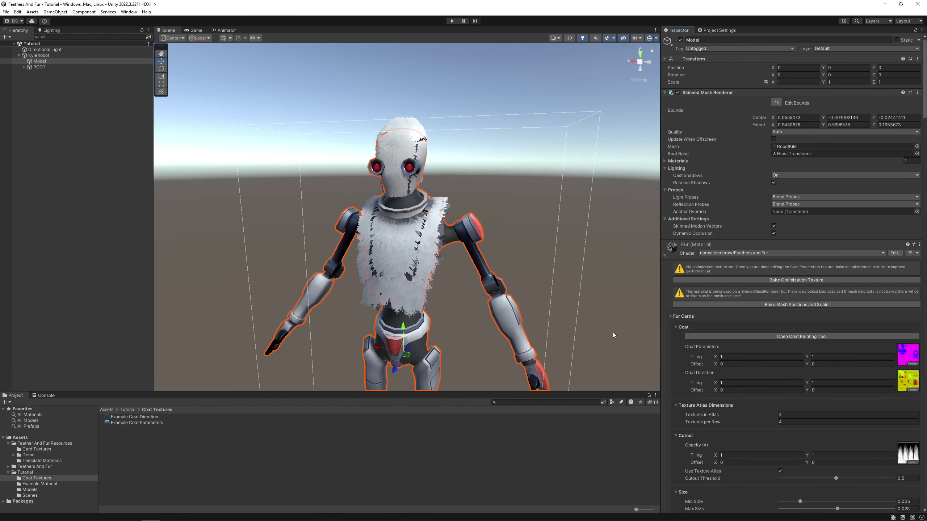
alt+drag(469, 251, 695, 179)
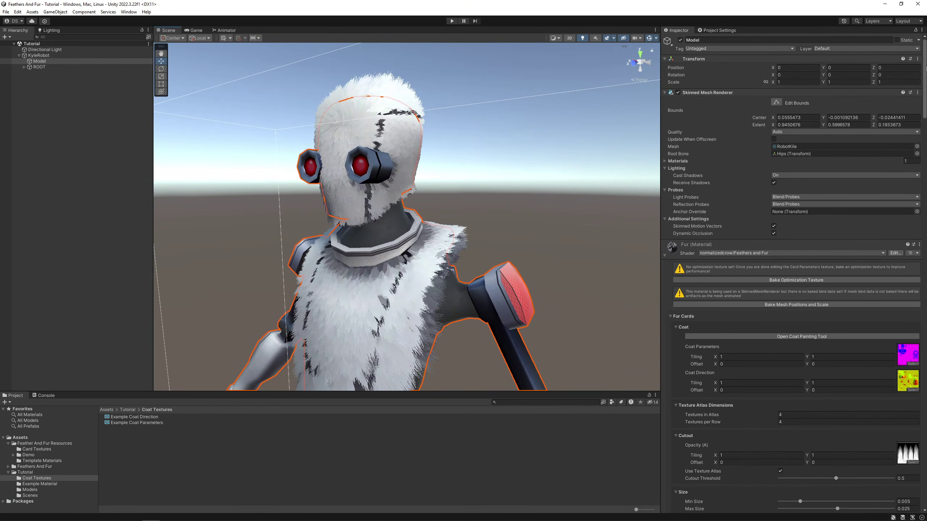
Set the undercoat's Fur Tangents / Anisotropy texture to the coat direction texture and inspect the fur on the robot.
drag(925, 60, 925, 299)
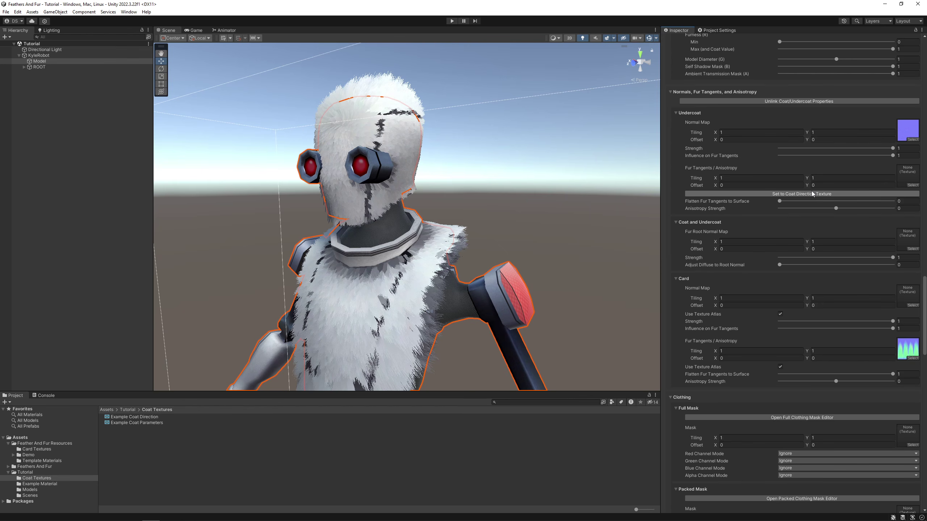
click(859, 193)
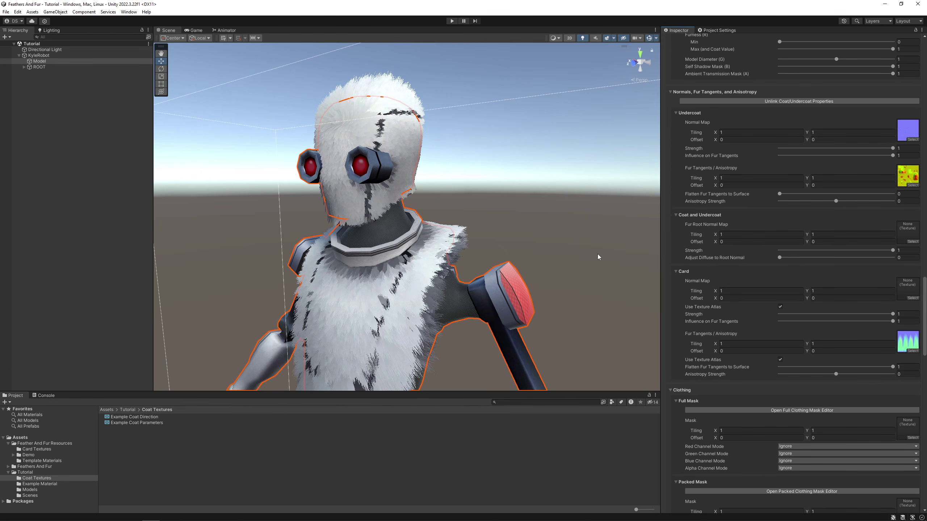
alt+drag(491, 263, 584, 228)
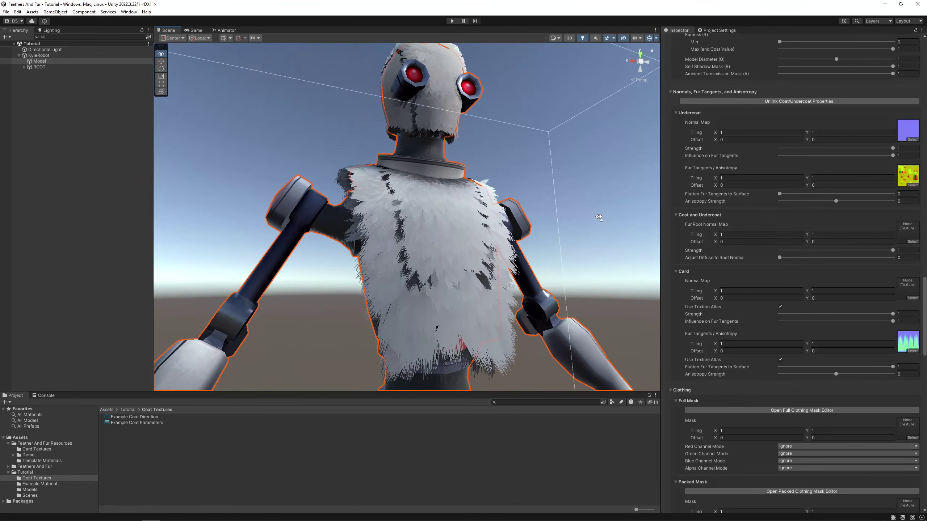
scroll(583, 228, up, 5)
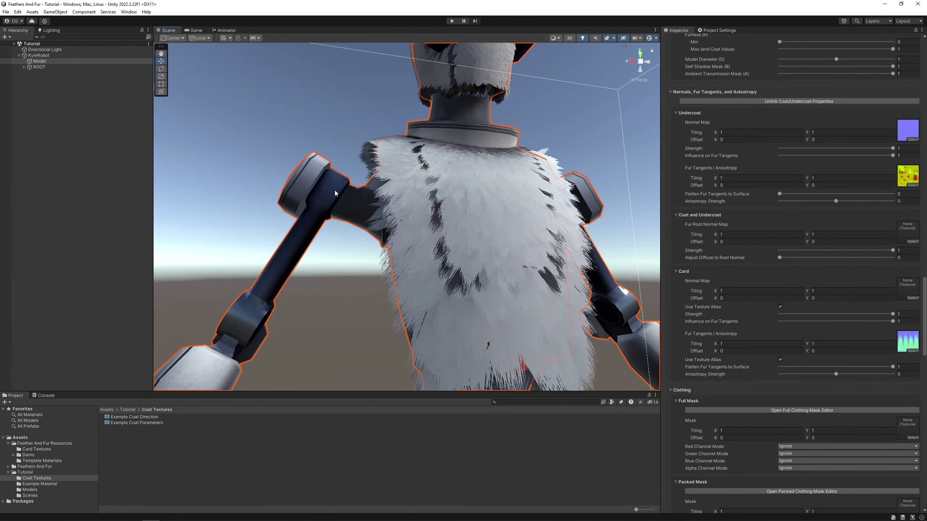
alt+drag(321, 221, 516, 255)
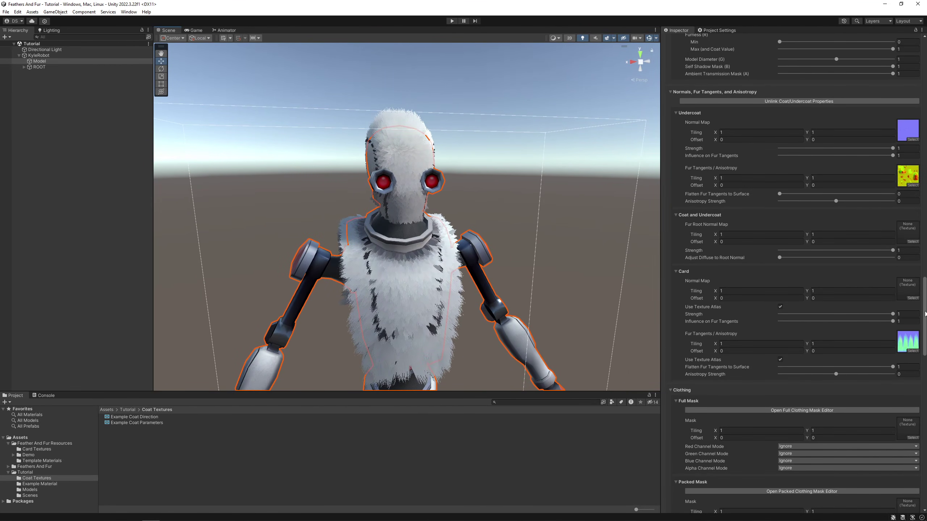
Generate an optimization texture for the Fur material with a Downsample Size of Eight and inspect its preview.
drag(925, 314, 924, 69)
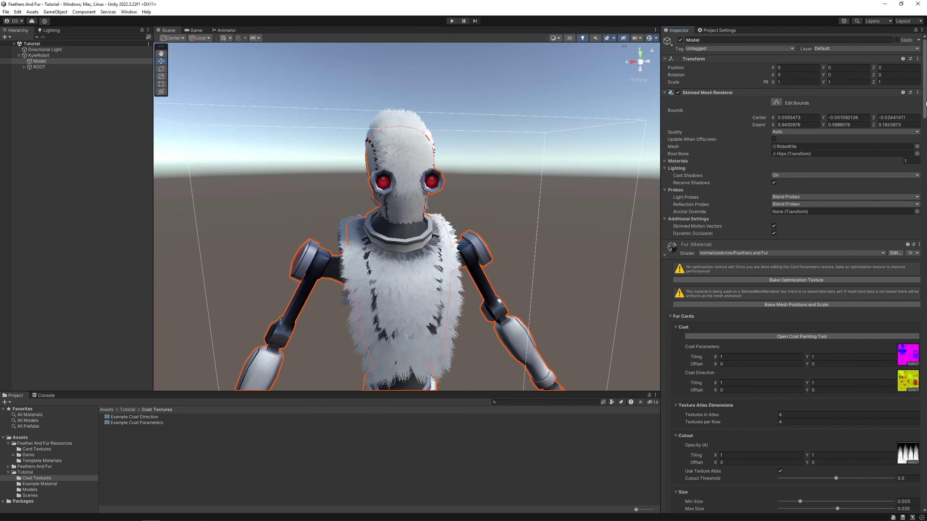
scroll(898, 242, down, 15)
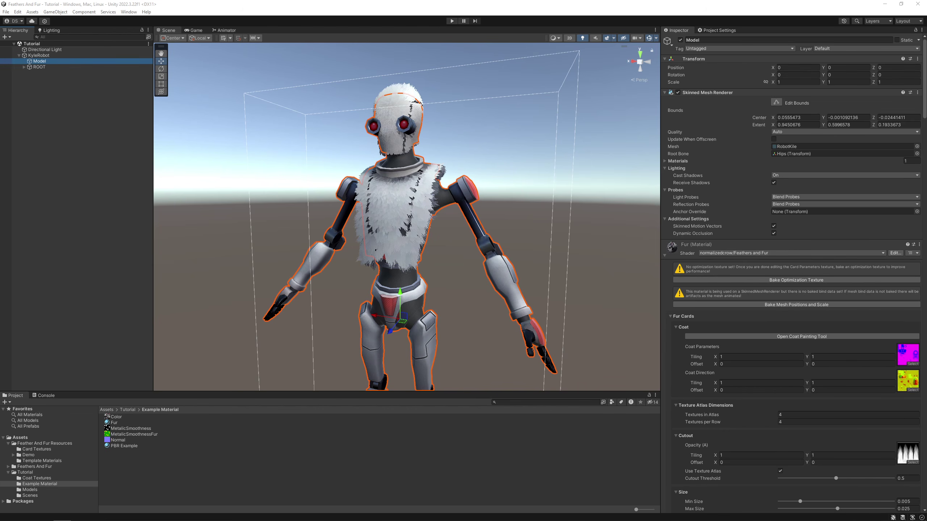
click(796, 280)
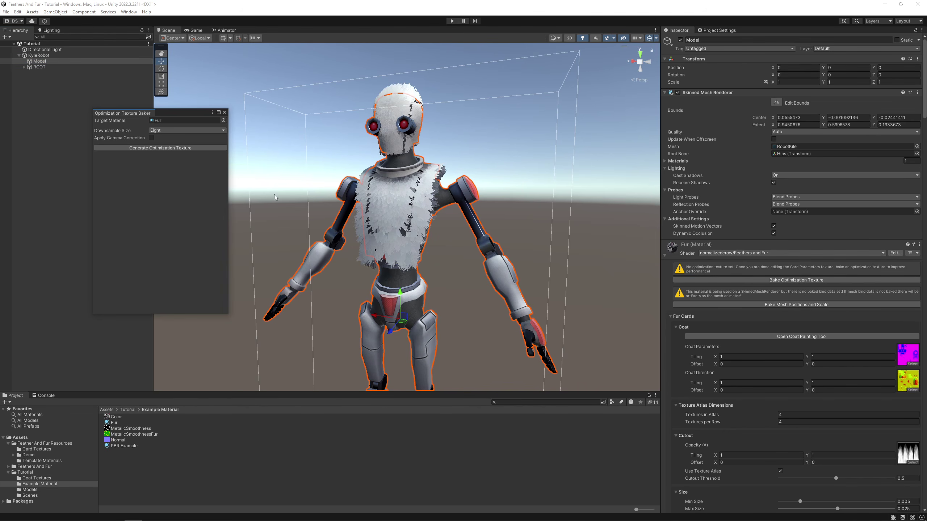
click(140, 147)
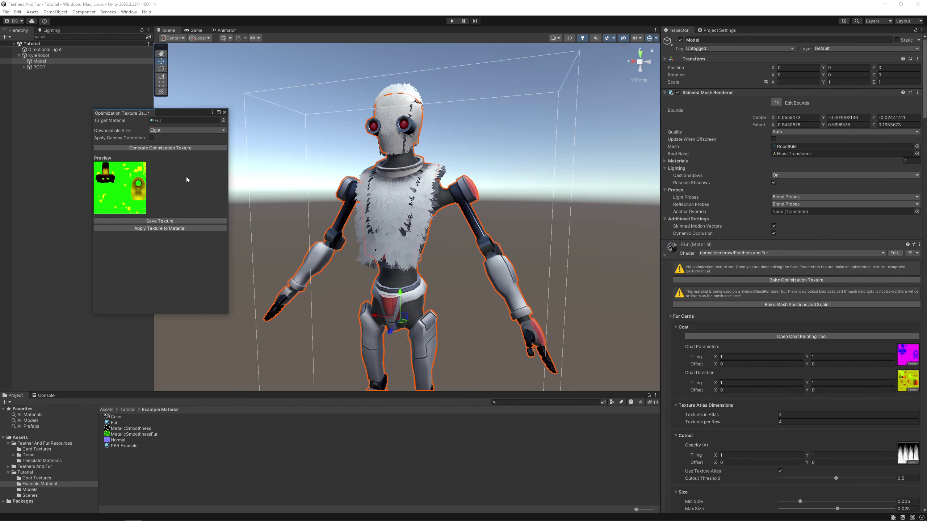
click(145, 200)
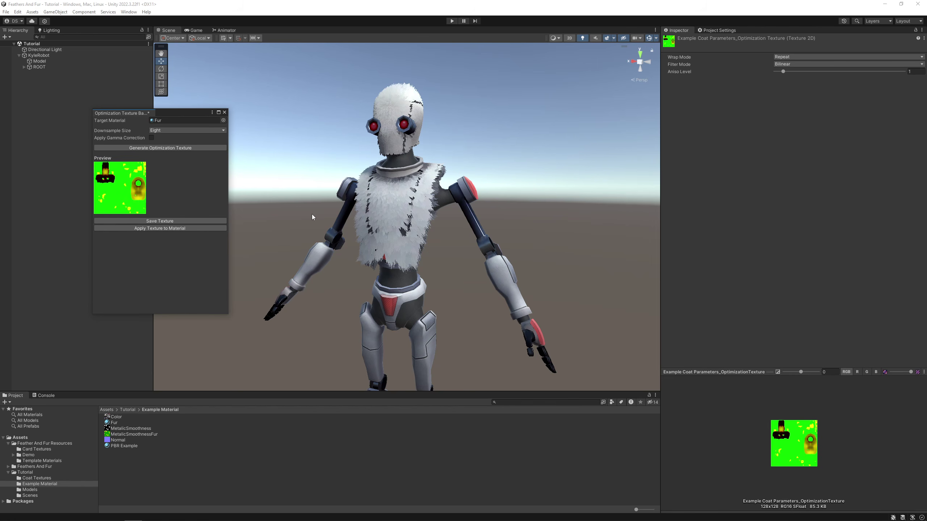
Save the optimization texture as Example Coat Parameters_OptimizationTexture.asset in Coat Textures and apply it to the Fur material.
click(183, 220)
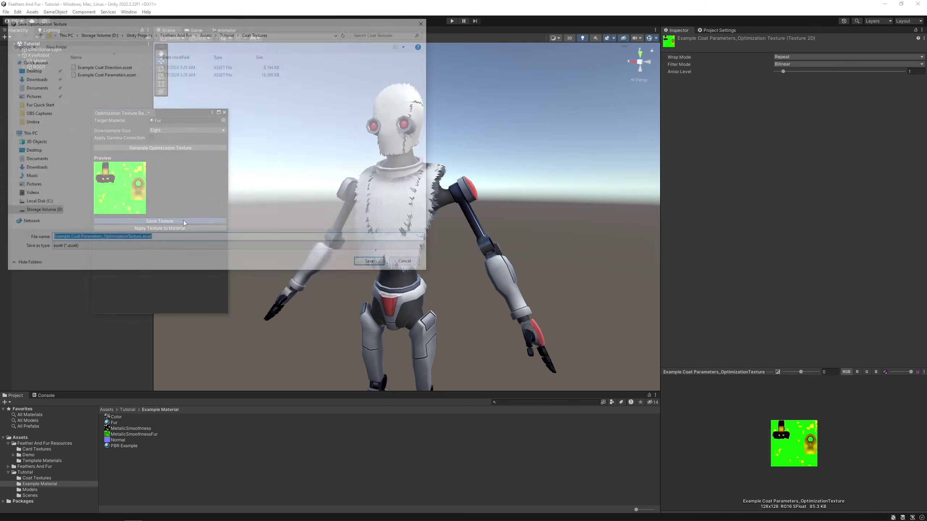
click(373, 264)
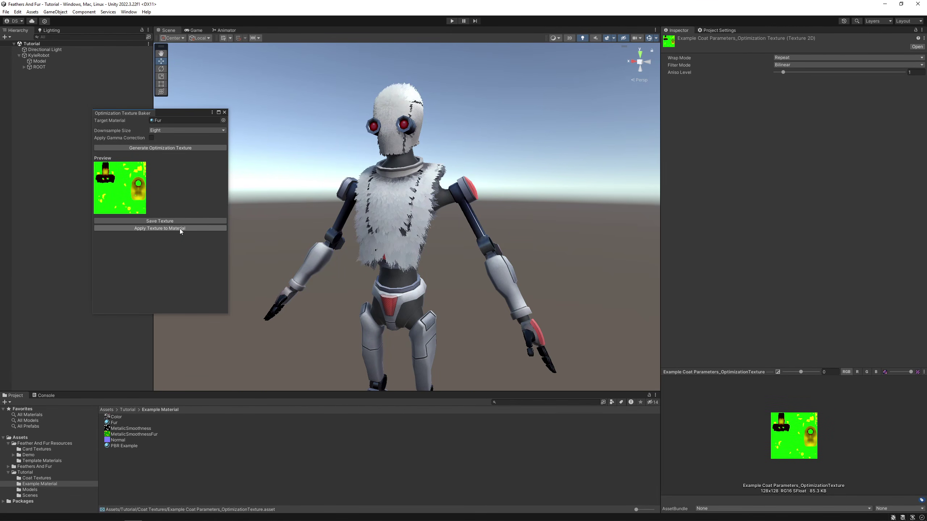
click(180, 229)
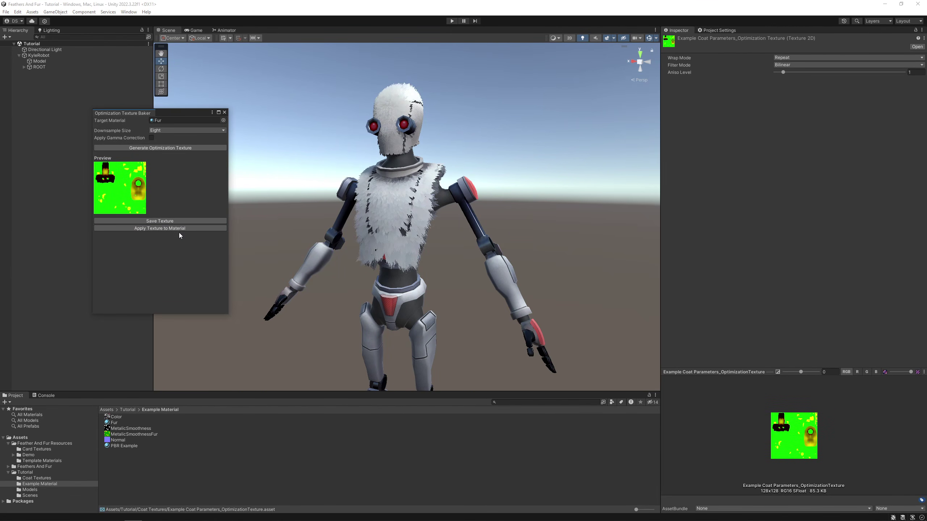
Check the optimization texture slot in the Fur material's Optimization settings, and briefly reopen the baker from there before closing it.
click(40, 61)
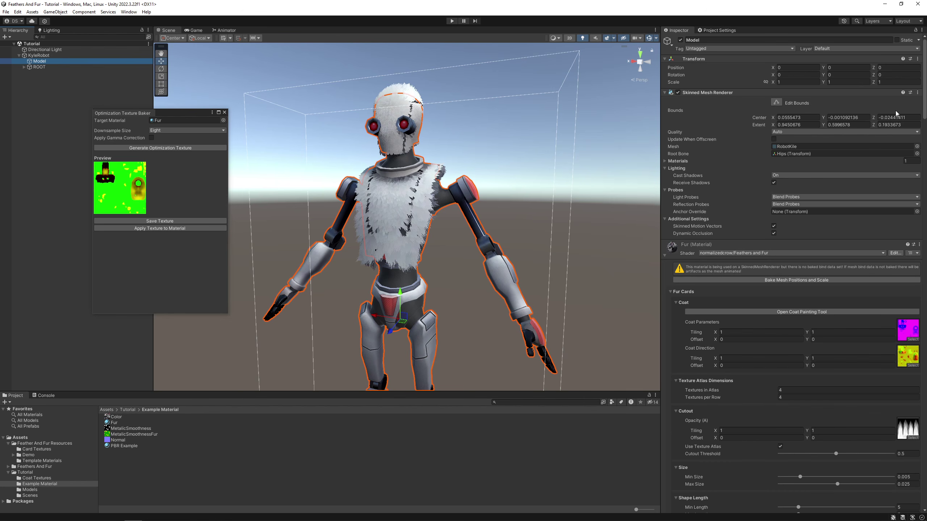
scroll(896, 114, down, 20)
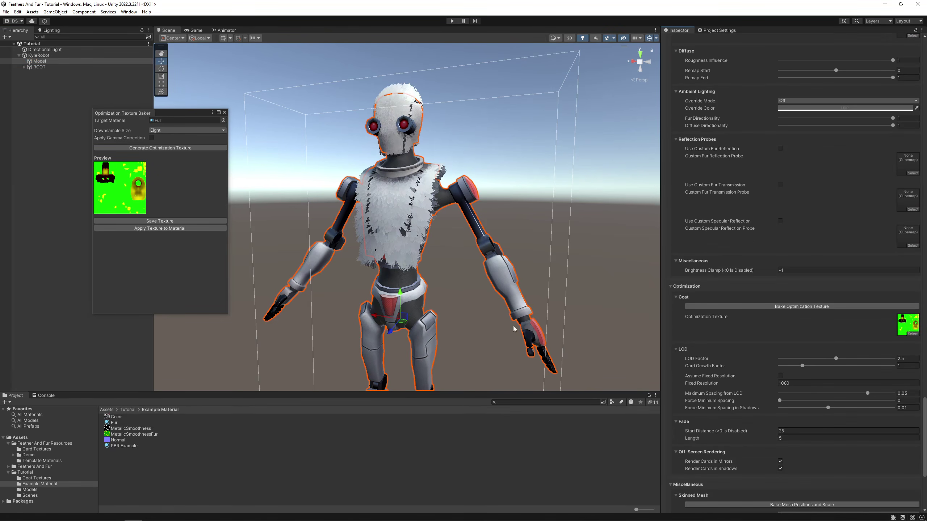
click(225, 112)
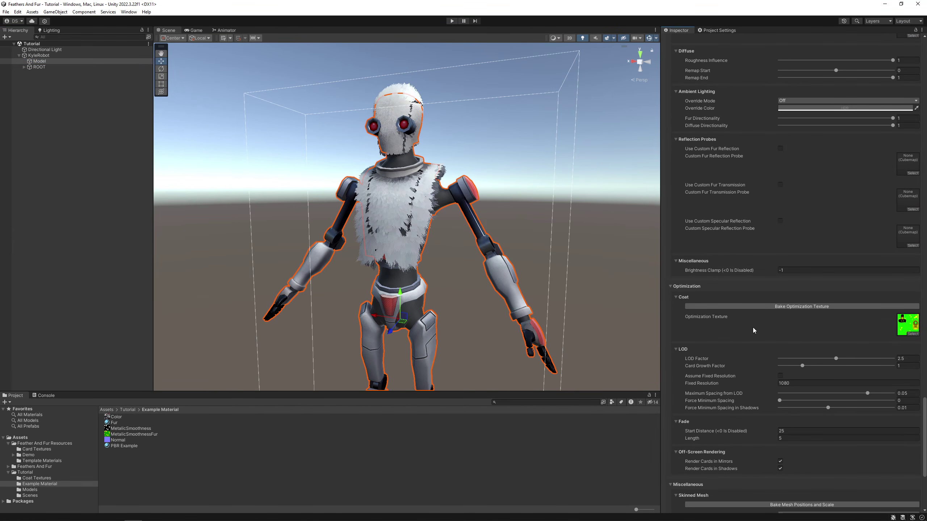
click(798, 306)
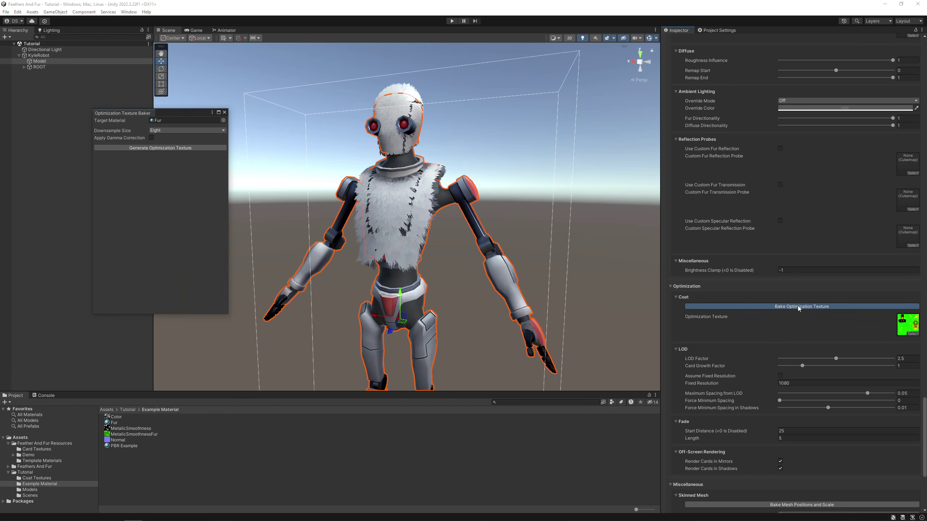
click(225, 113)
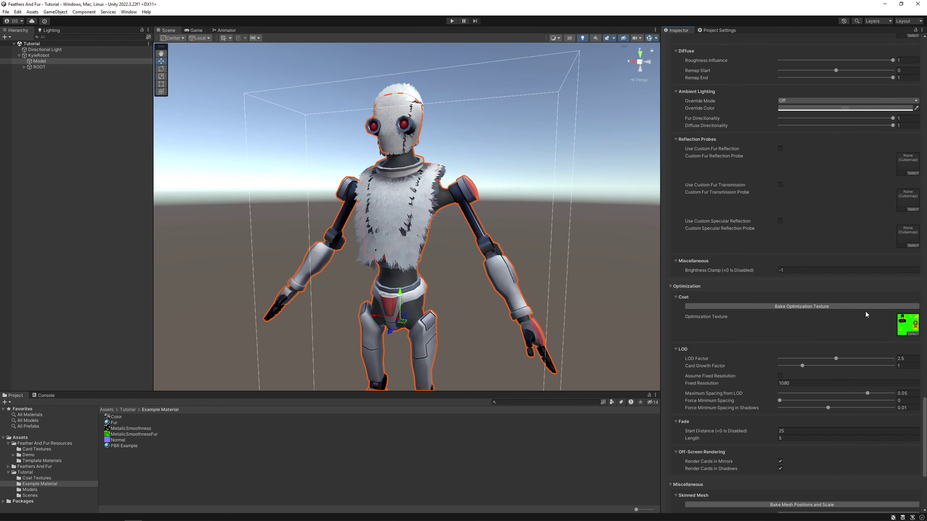
drag(924, 408, 920, 66)
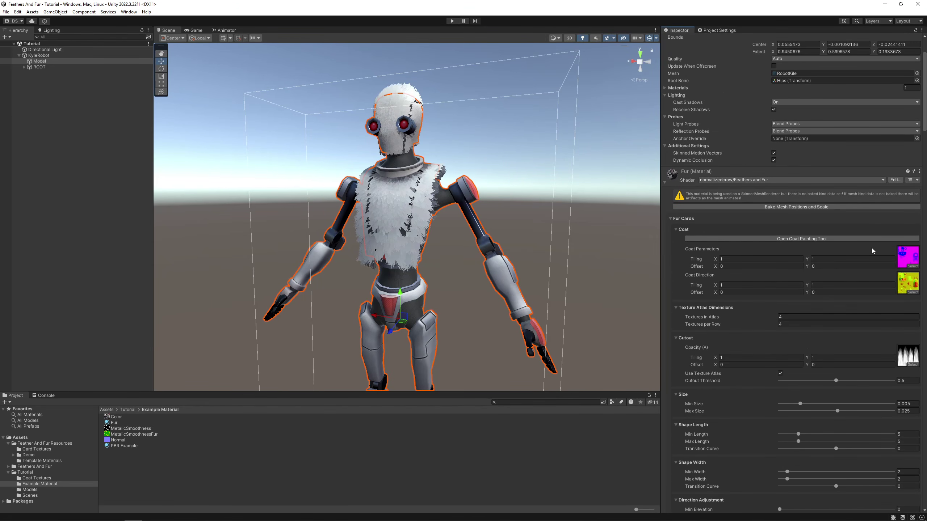
scroll(839, 270, up, 2)
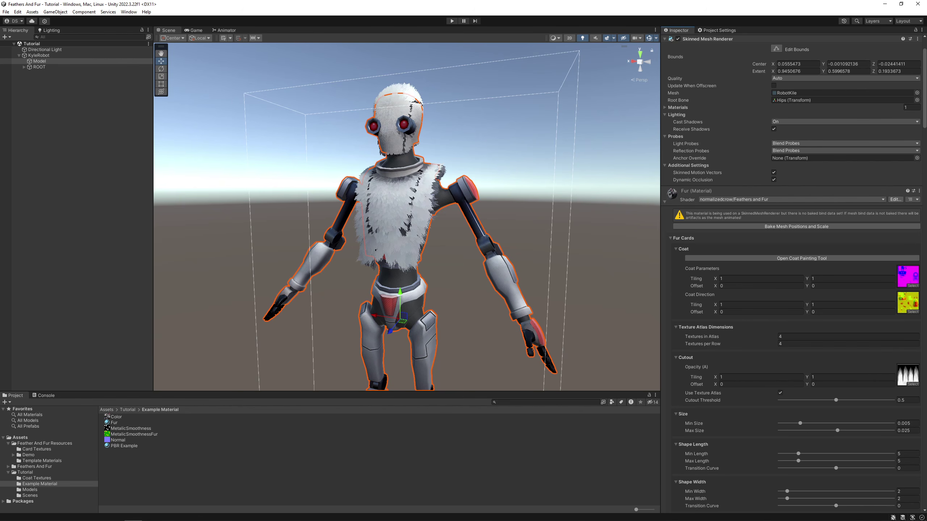
Try scaling the whole KyleRobot object down uniformly to about 0.86, undo the scaling and deselect the object.
key(r)
scroll(792, 273, down, 1)
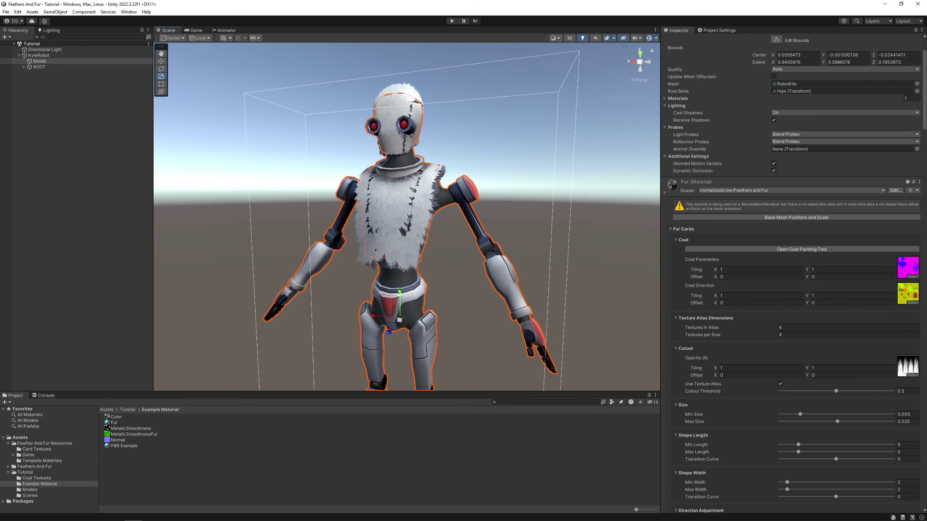
click(95, 55)
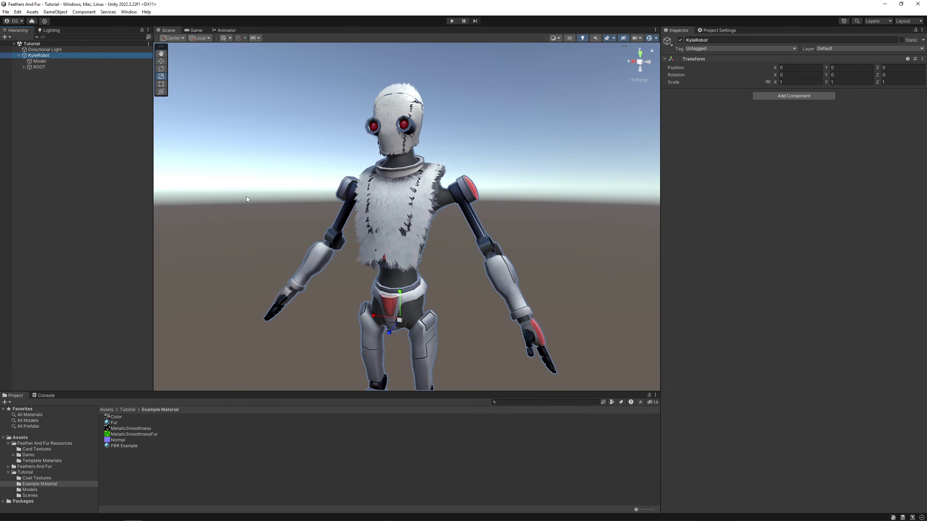
mouse_move(400, 320)
mouse_down()
mouse_move(367, 326)
mouse_move(397, 324)
mouse_up()
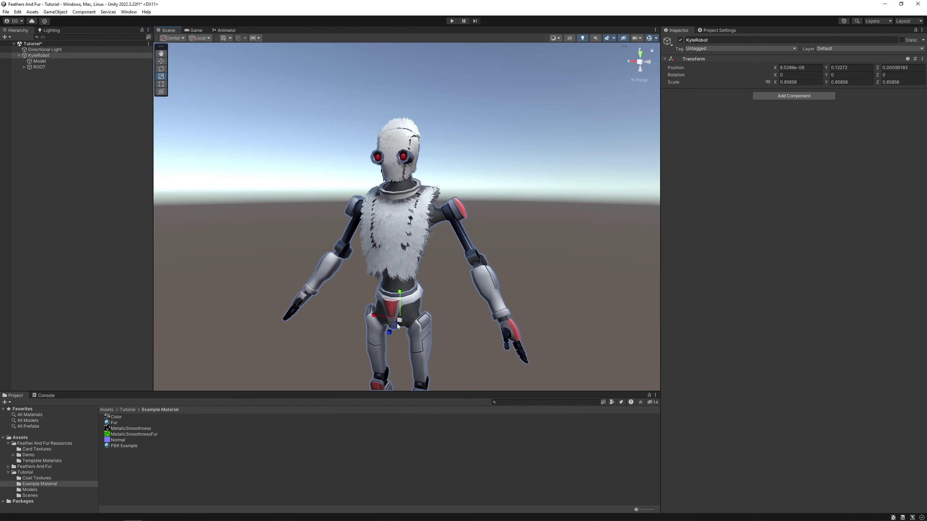
key(ctrl+z)
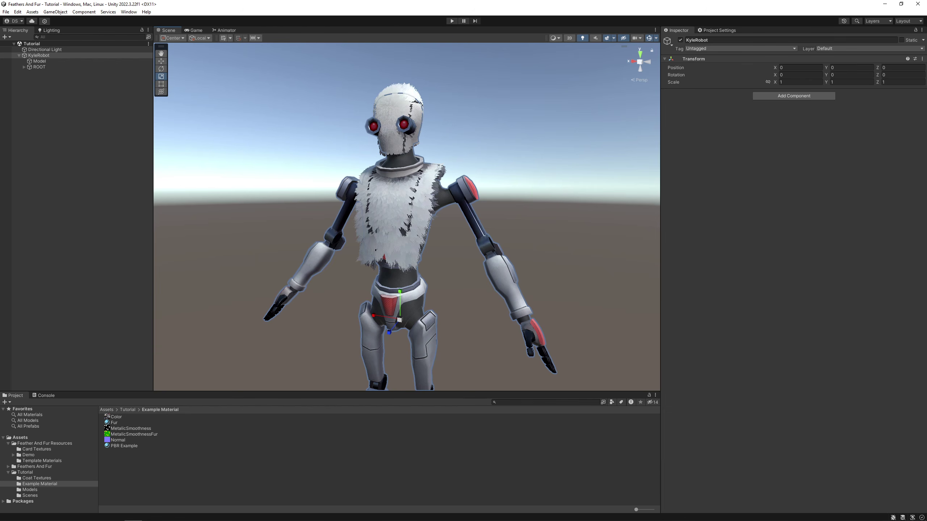
key(shift+d)
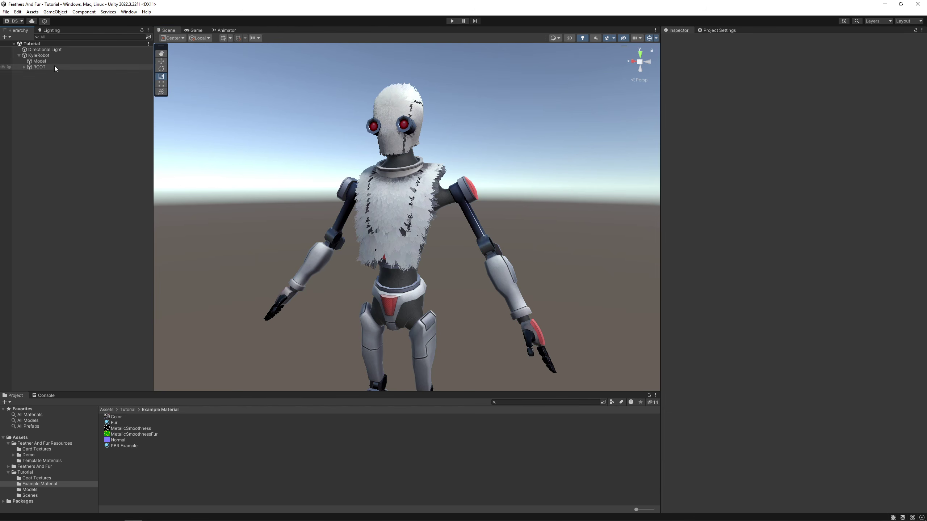
Open the Mesh Baker for the robot Model, and enable and apply Read/Write in the KyleRobot model's import settings.
click(43, 61)
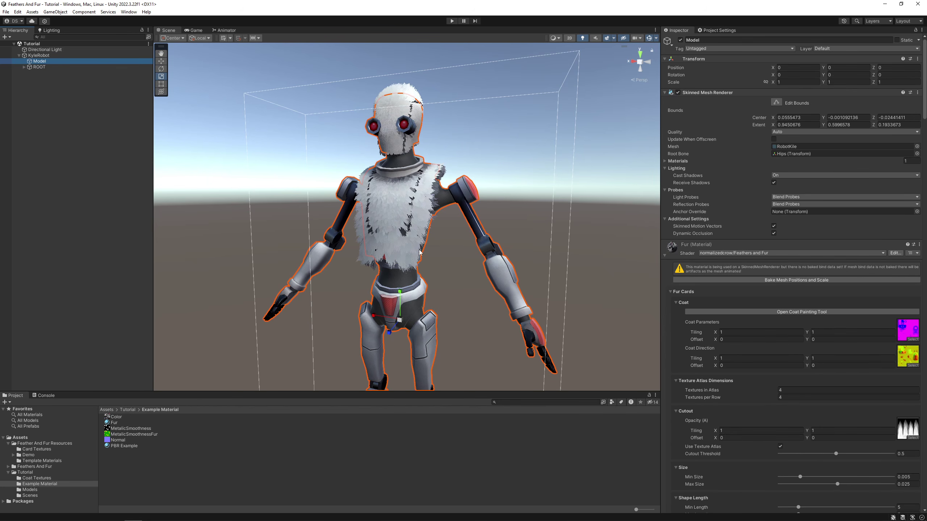
click(817, 279)
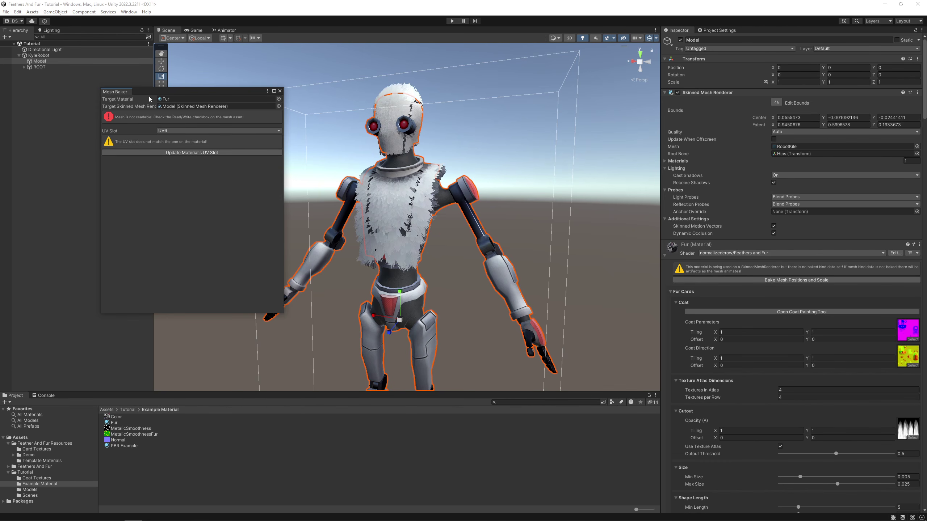
click(790, 147)
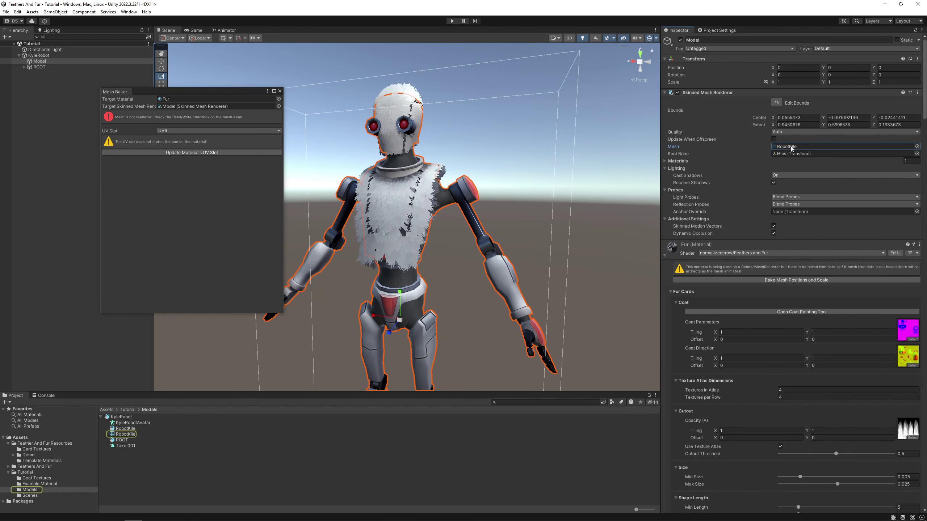
click(120, 417)
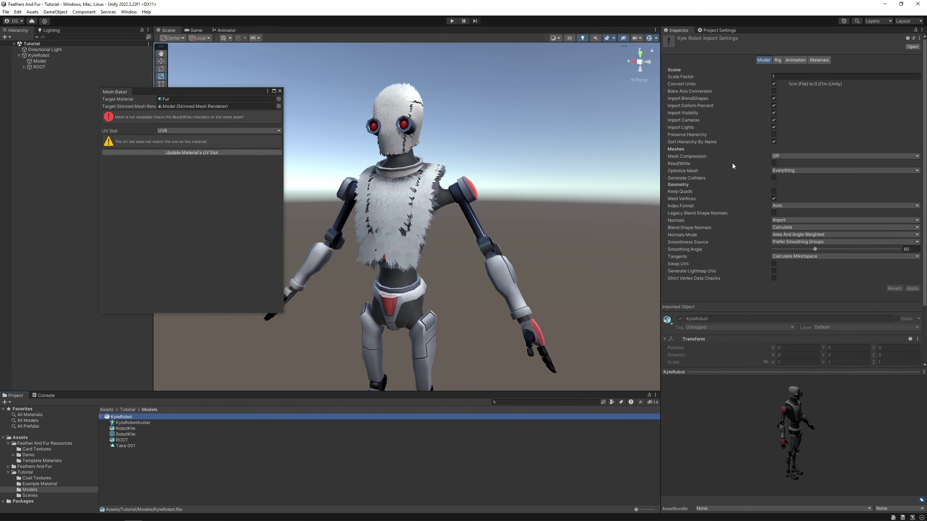
click(773, 164)
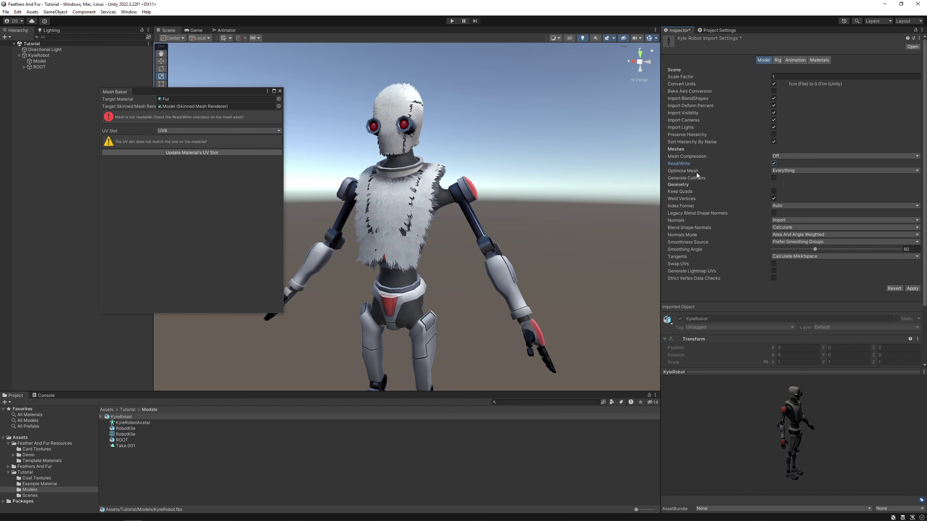
click(912, 288)
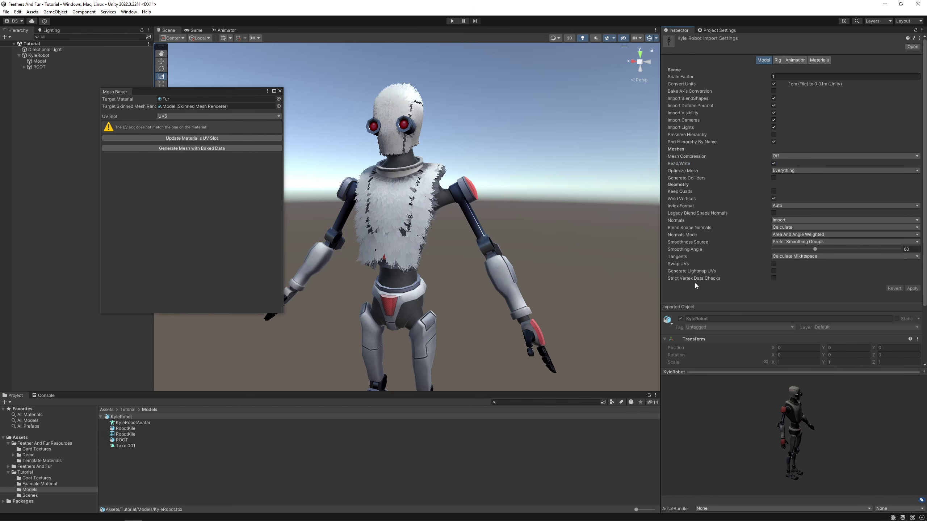
Generate the robot mesh with baked data in UV6, and compare the UV channels of the original RobotKile mesh and the generated mesh.
click(202, 148)
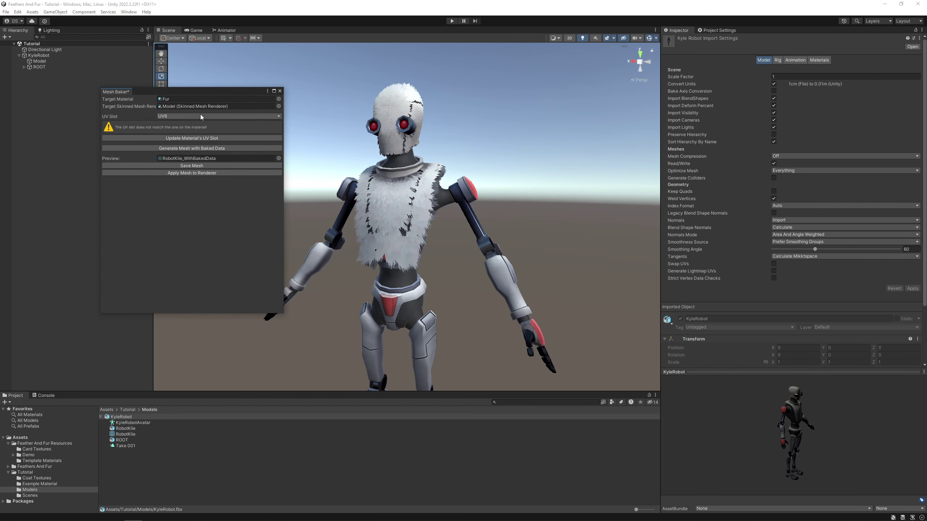
click(173, 116)
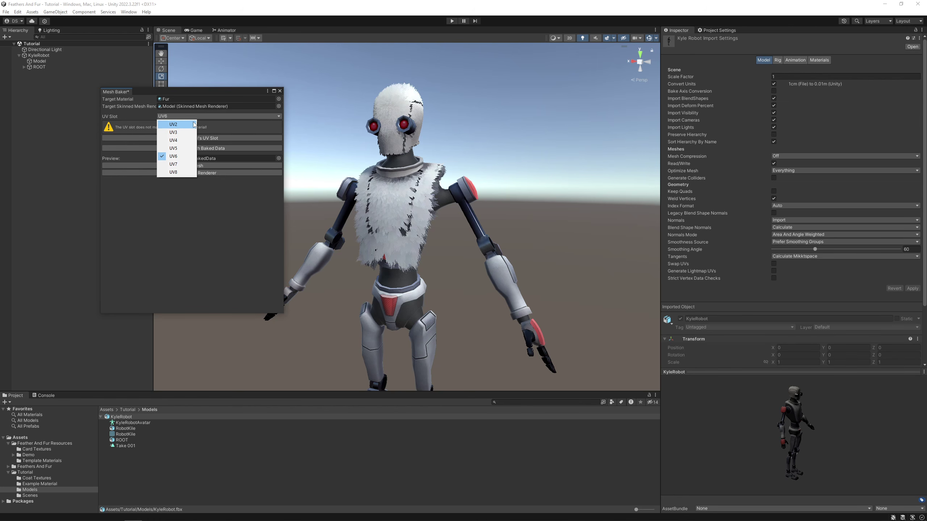
click(131, 435)
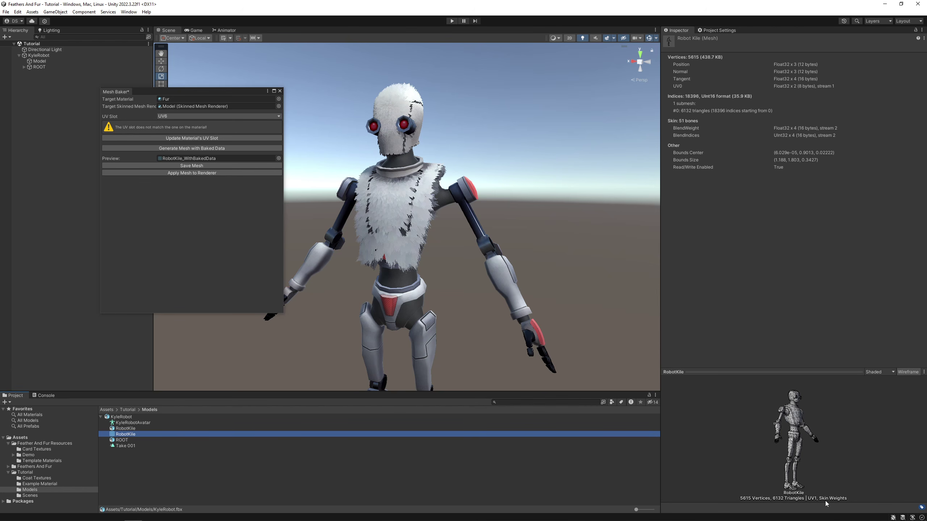
click(181, 116)
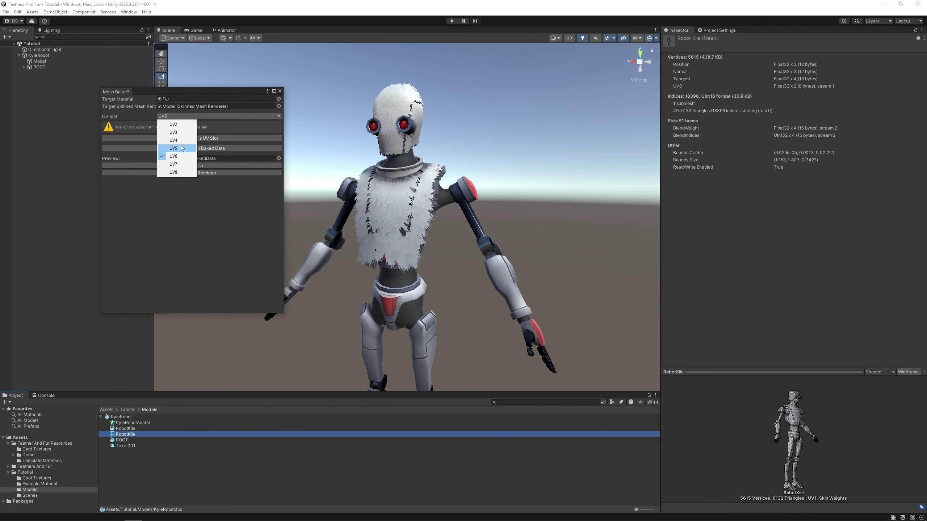
click(221, 202)
double_click(193, 159)
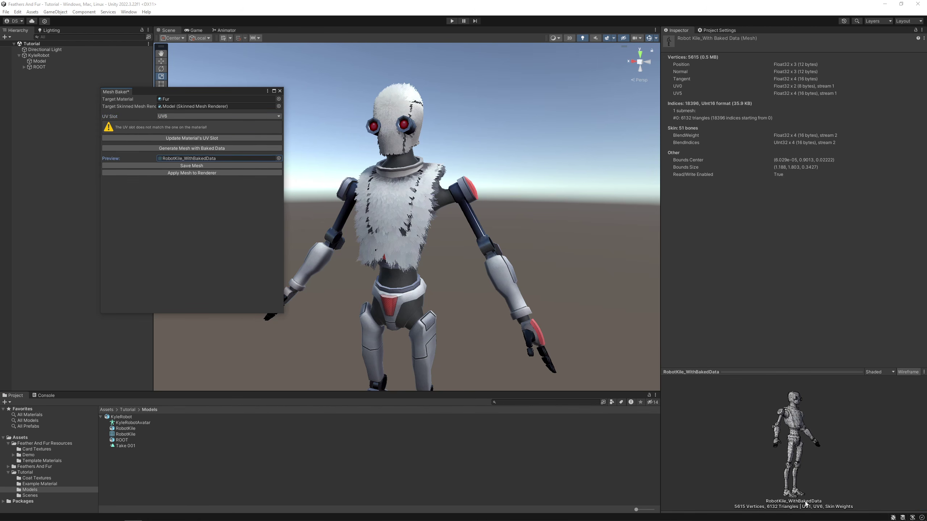
Save the baked mesh as RobotKile_WithBakedData.mesh in Models, and apply the mesh to the renderer and its UV slot to the Fur material.
click(186, 166)
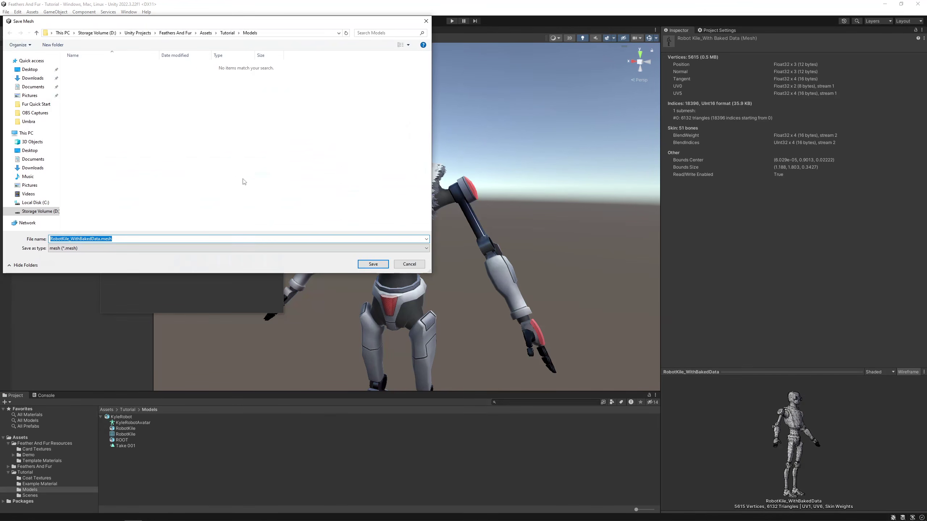
click(373, 264)
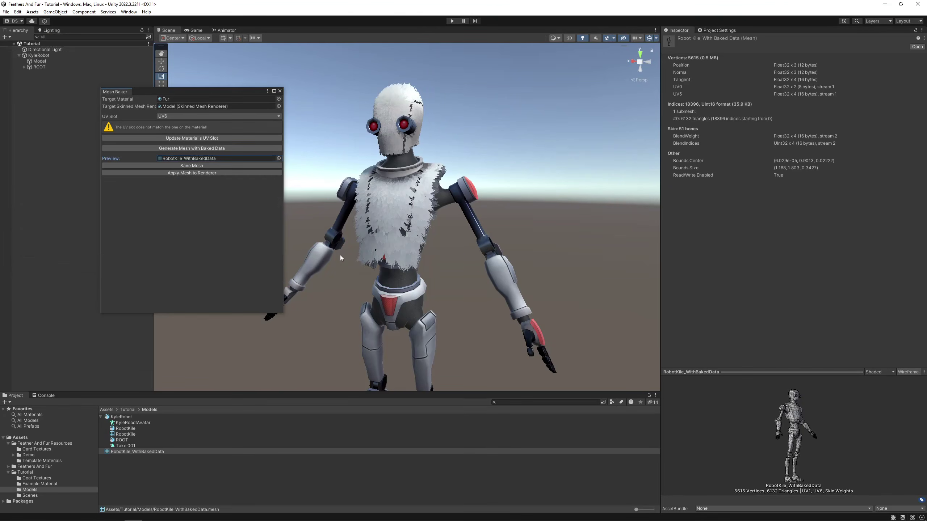
click(209, 173)
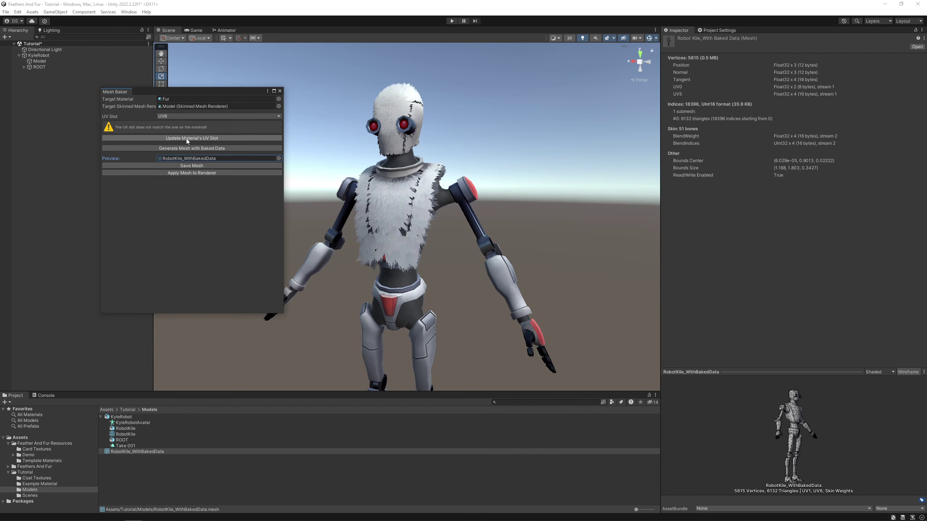
click(216, 138)
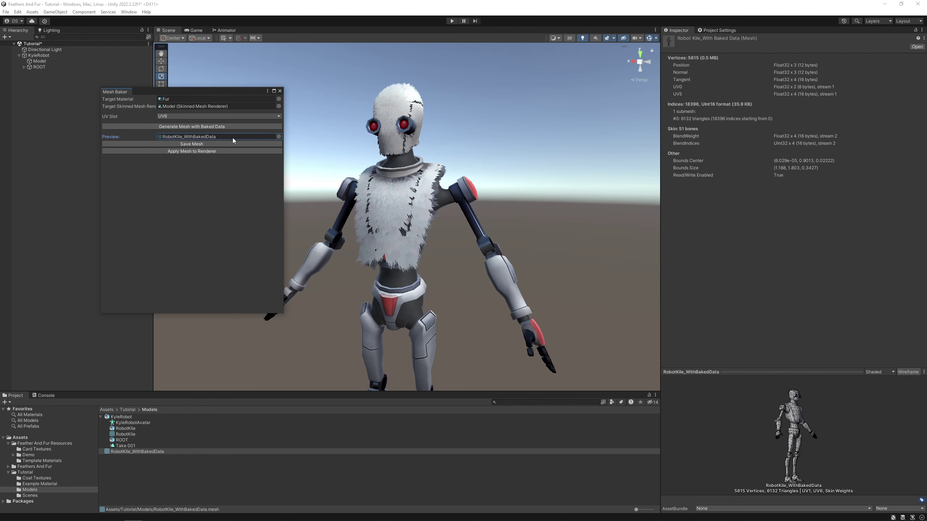
click(279, 90)
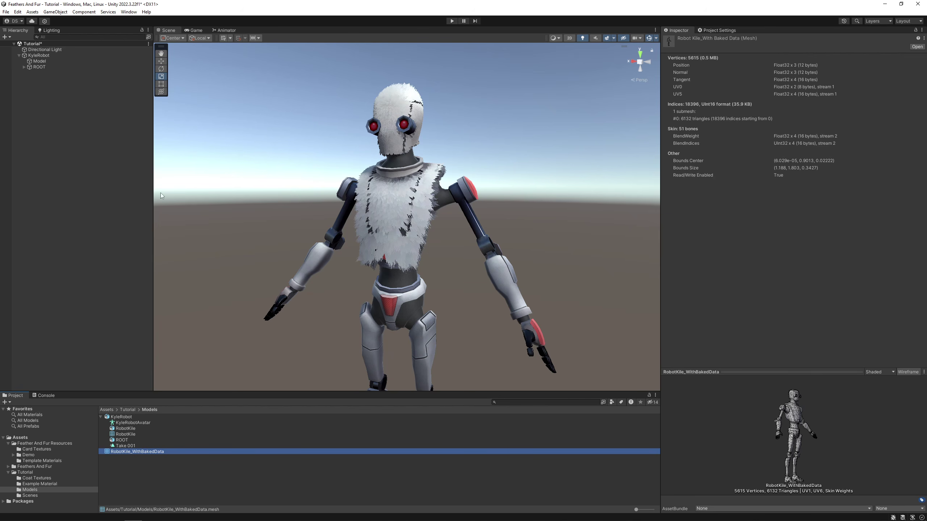
Test scaling the whole KyleRobot object uniformly with the baked mesh applied, and undo the scaling.
click(43, 56)
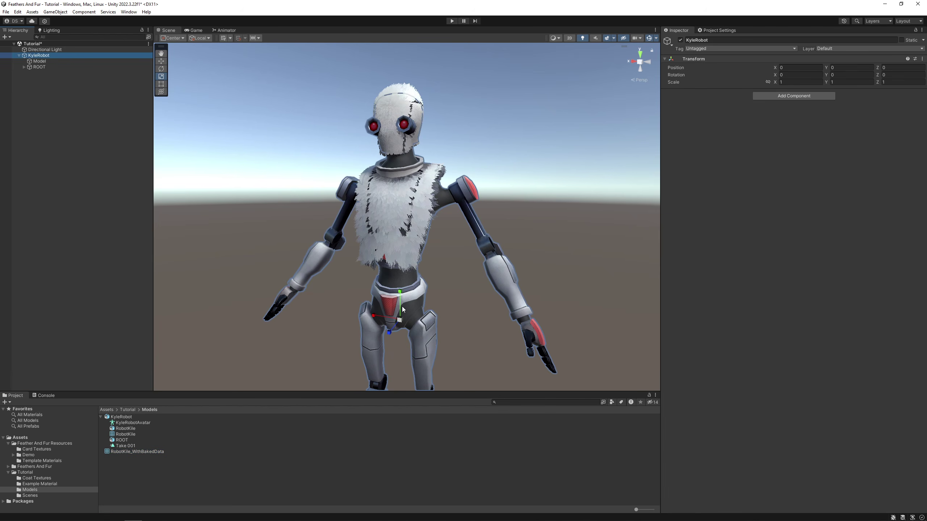
drag(400, 320, 328, 298)
key(ctrl+z)
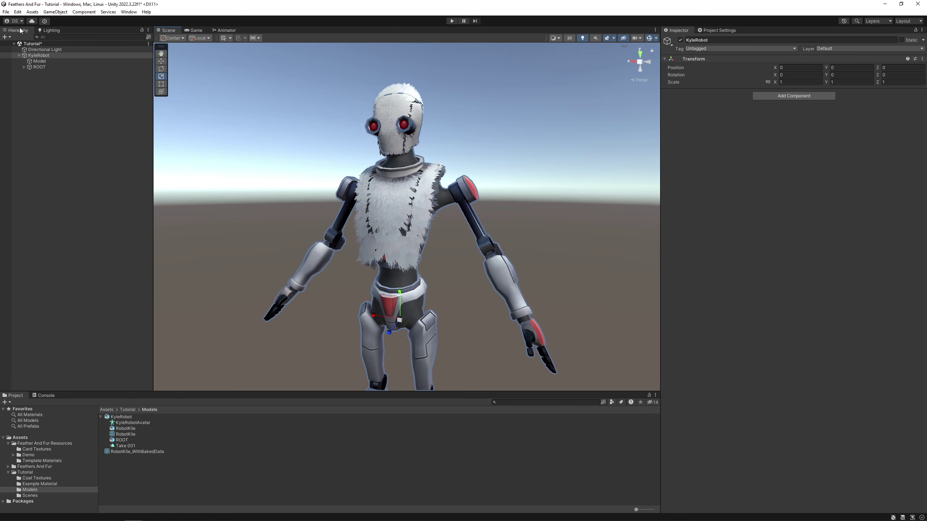
Save the Tutorial scene.
click(6, 11)
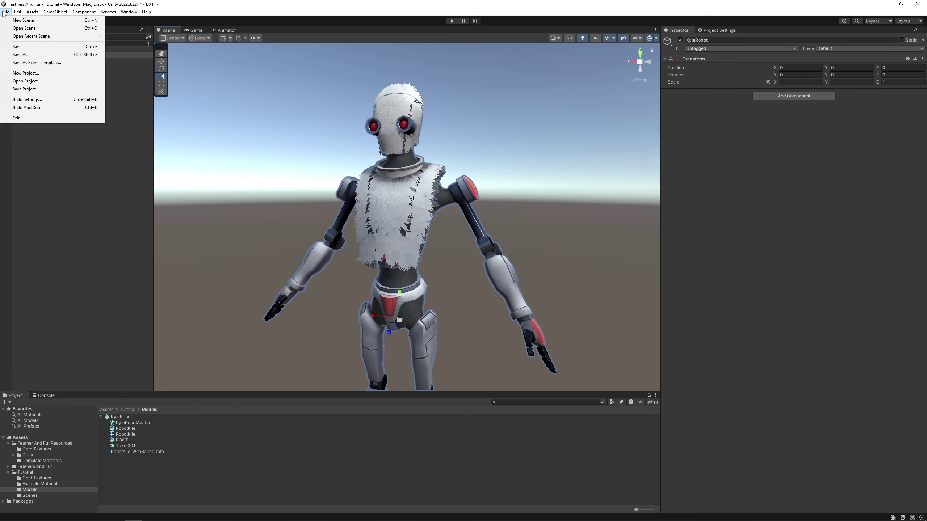
click(32, 46)
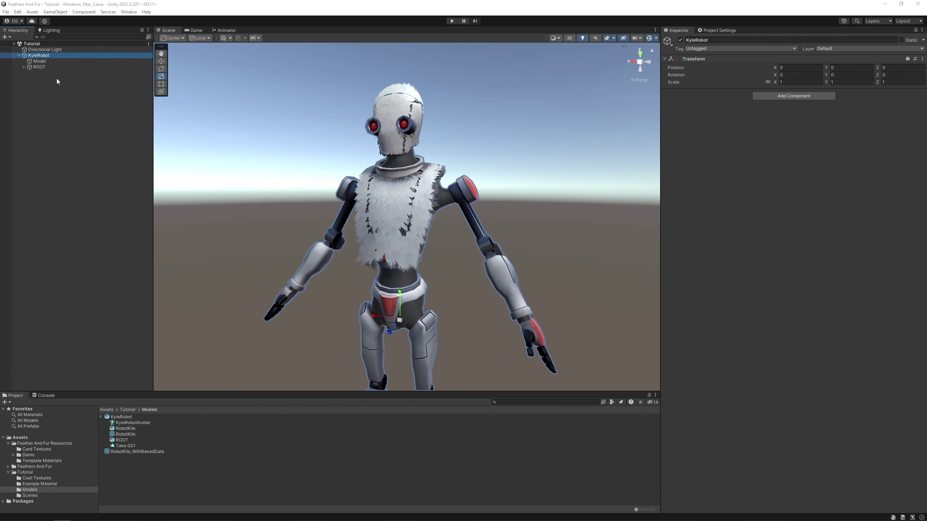
Check the Skinned Mesh settings of the robot Model's Fur material, and briefly reopen the Mesh Baker from there before closing it.
click(39, 60)
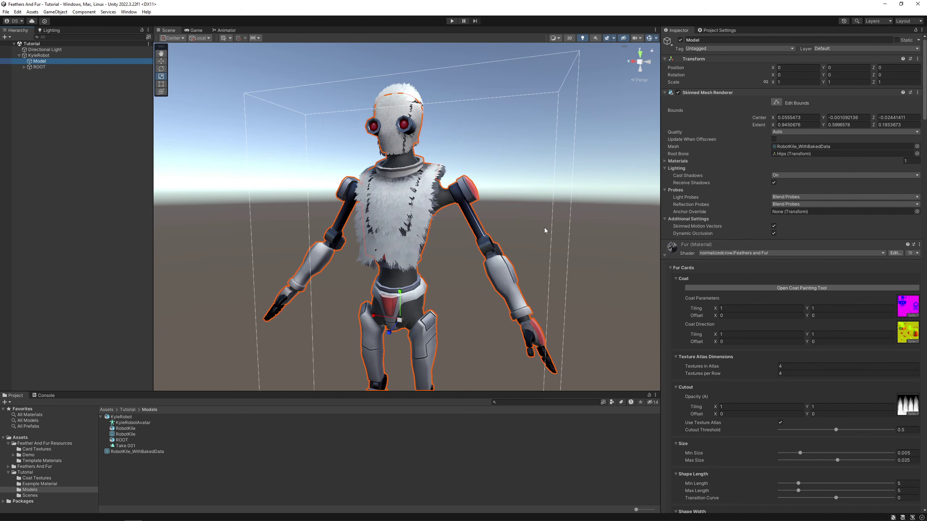
scroll(771, 421, down, 20)
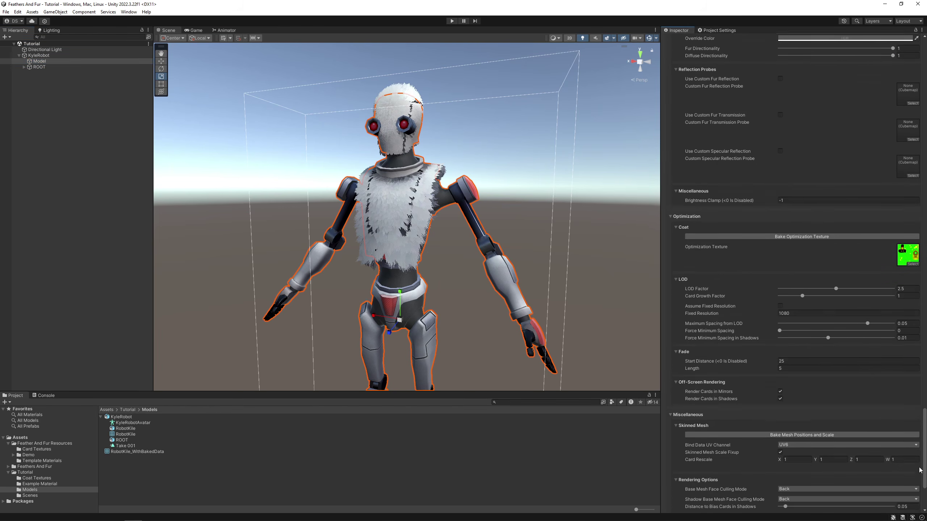
scroll(721, 410, down, 2)
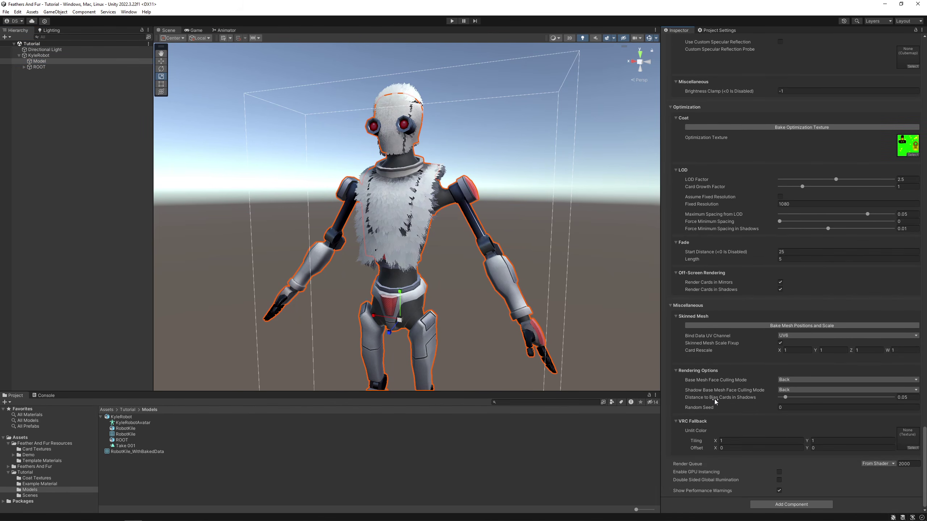
click(721, 326)
click(811, 324)
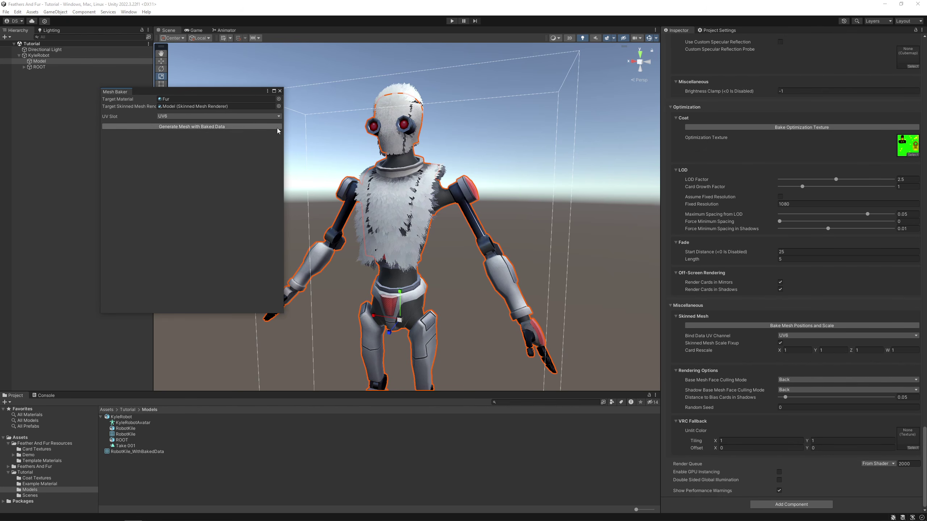
click(279, 91)
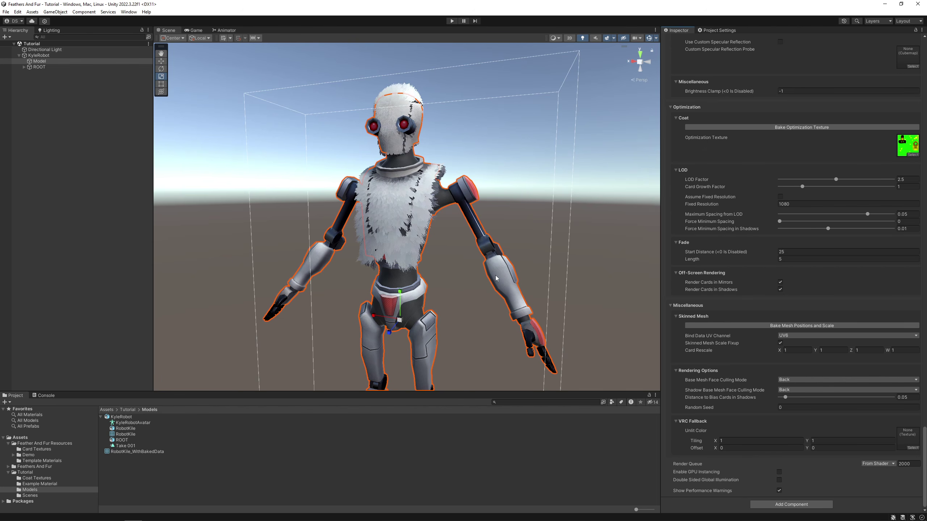
Try UV2 as the Fur material's Bind Data UV Channel, and restore the channel to UV6.
click(788, 337)
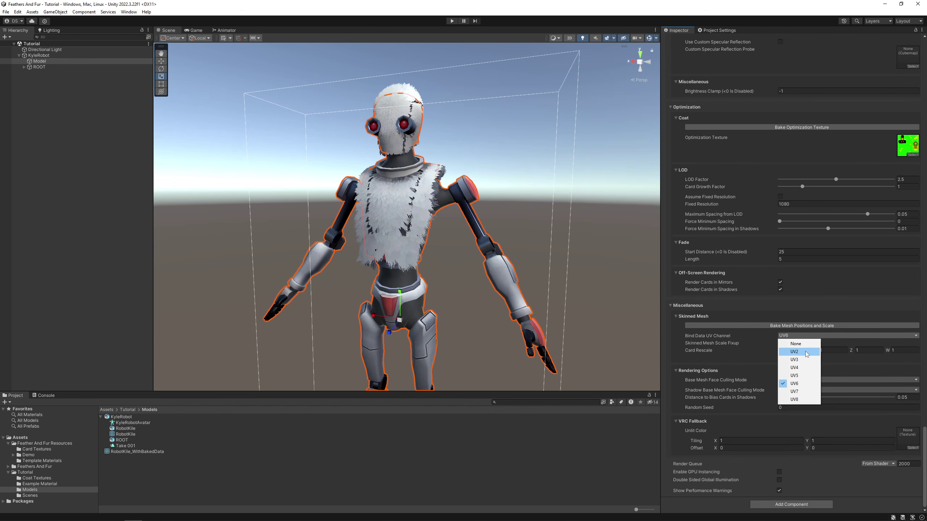
click(795, 351)
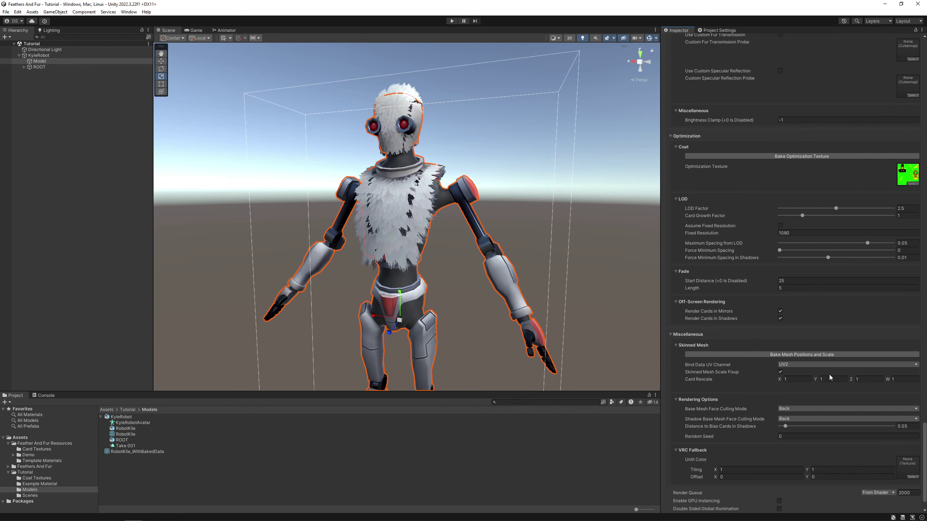
click(807, 365)
click(794, 412)
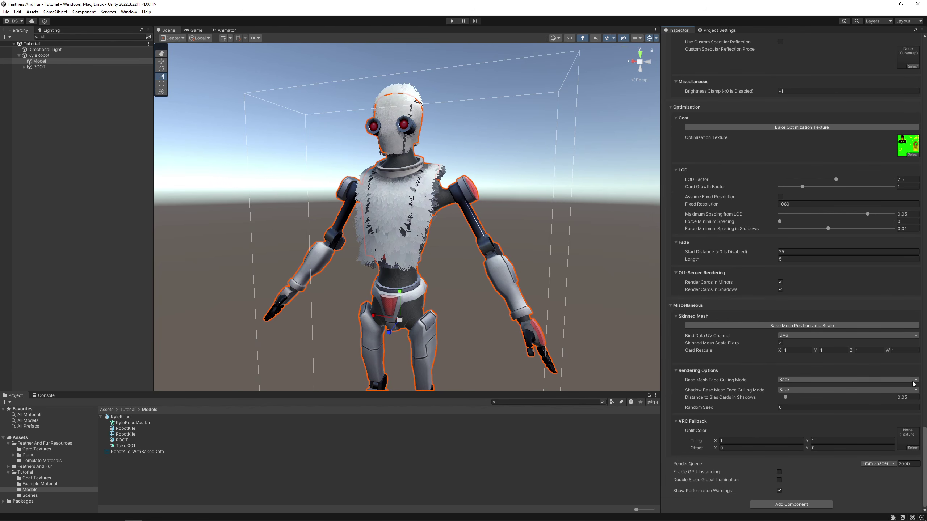
Try scaling the KyleRobot object down uniformly to about 0.73, and undo the scaling.
drag(922, 434, 915, 85)
scroll(915, 86, down, 2)
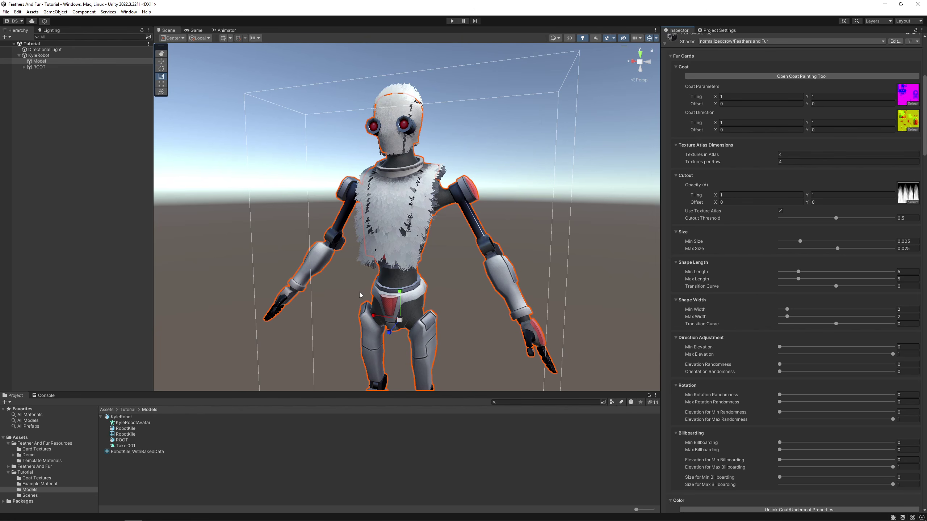
mouse_move(404, 319)
mouse_down()
mouse_move(495, 320)
mouse_move(623, 301)
mouse_move(364, 317)
mouse_move(391, 320)
mouse_up()
click(77, 55)
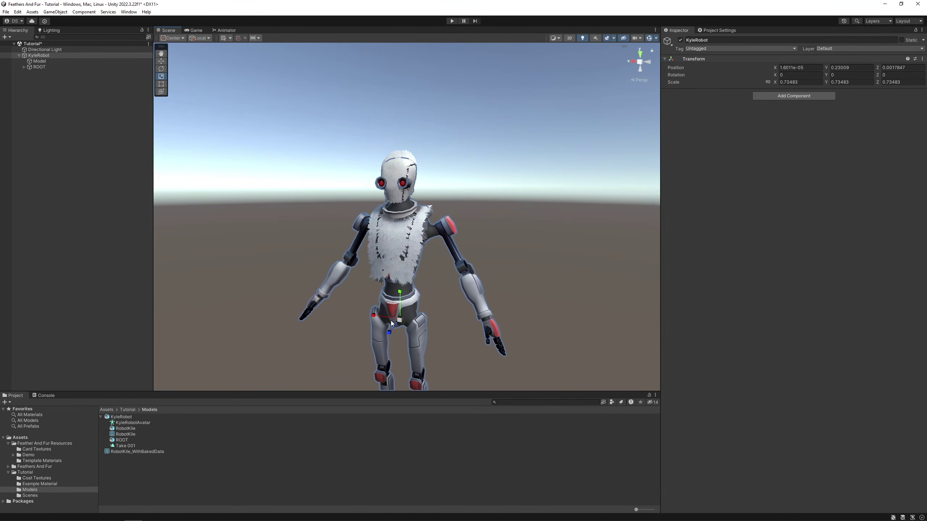
key(ctrl+z)
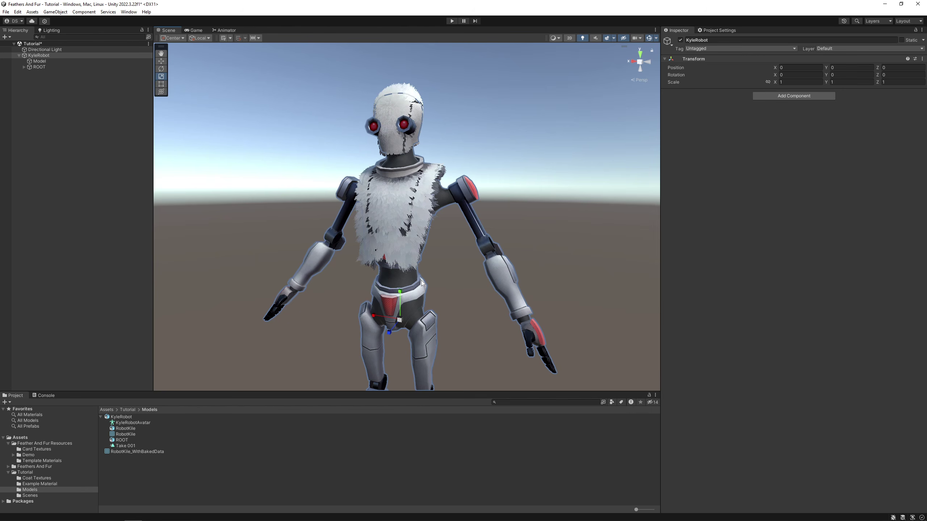
Set the Min Size of the fur cards to 0.001 in the robot Model's Fur material.
click(69, 61)
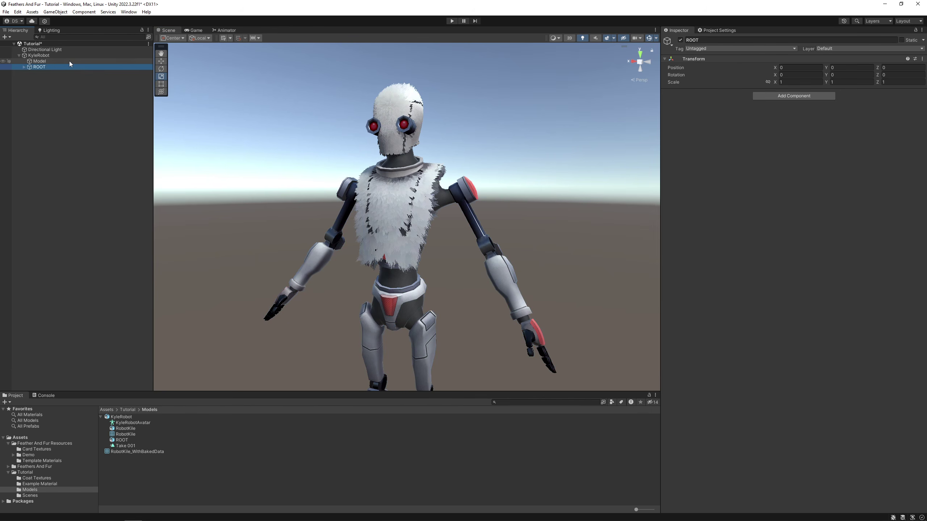
scroll(769, 374, down, 6)
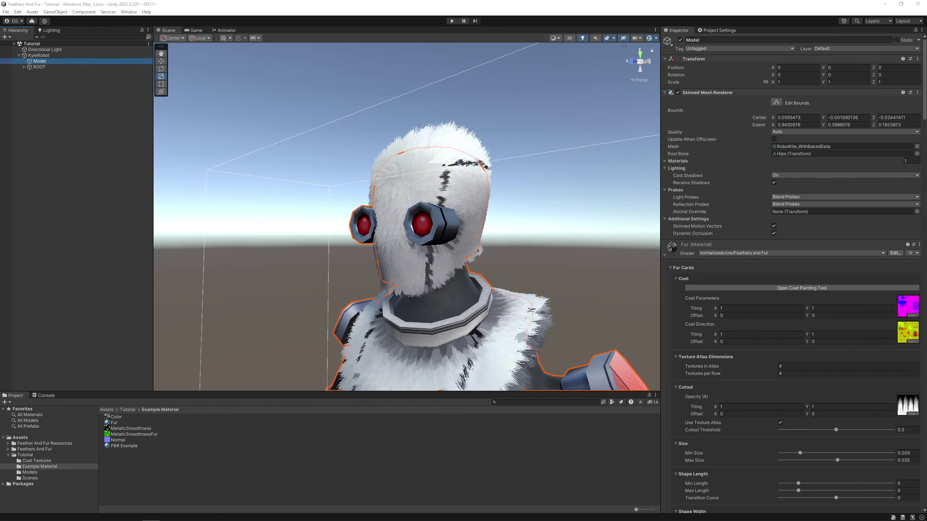
alt+drag(557, 311, 507, 295)
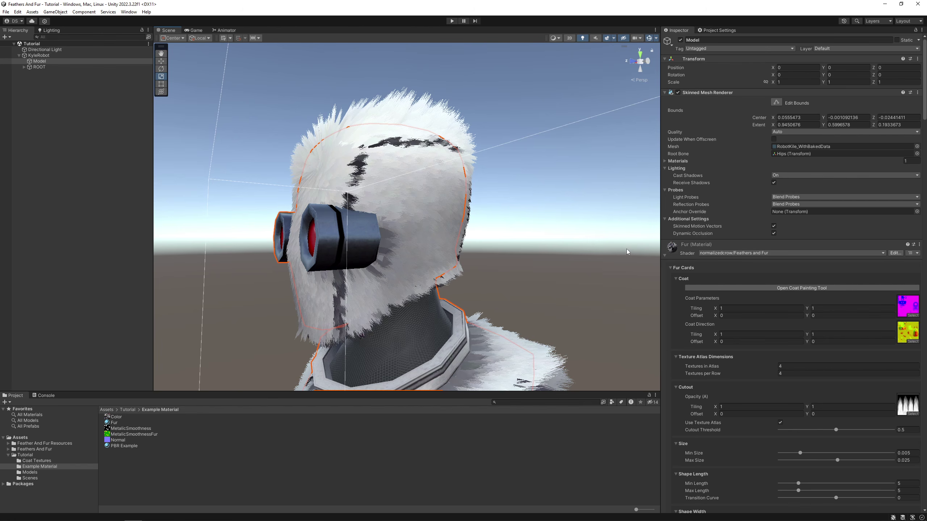
alt+drag(515, 221, 504, 245)
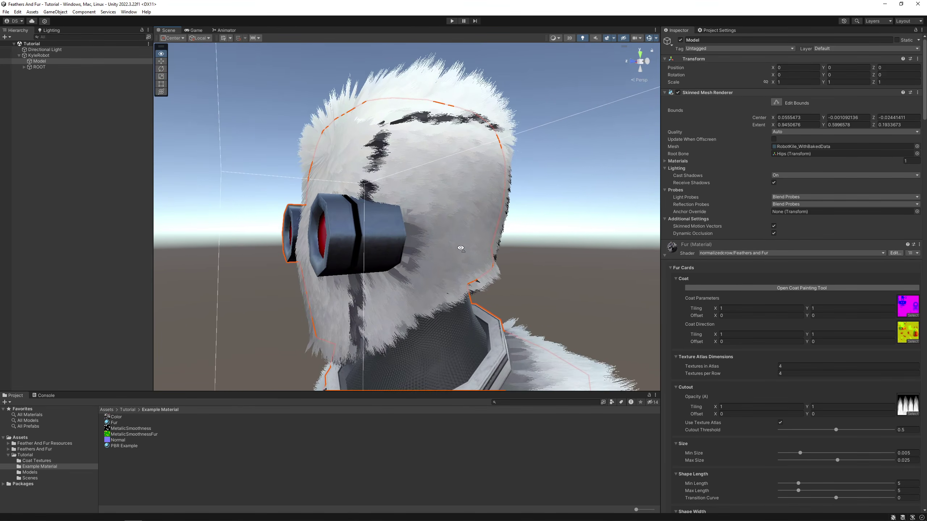
scroll(537, 241, up, 2)
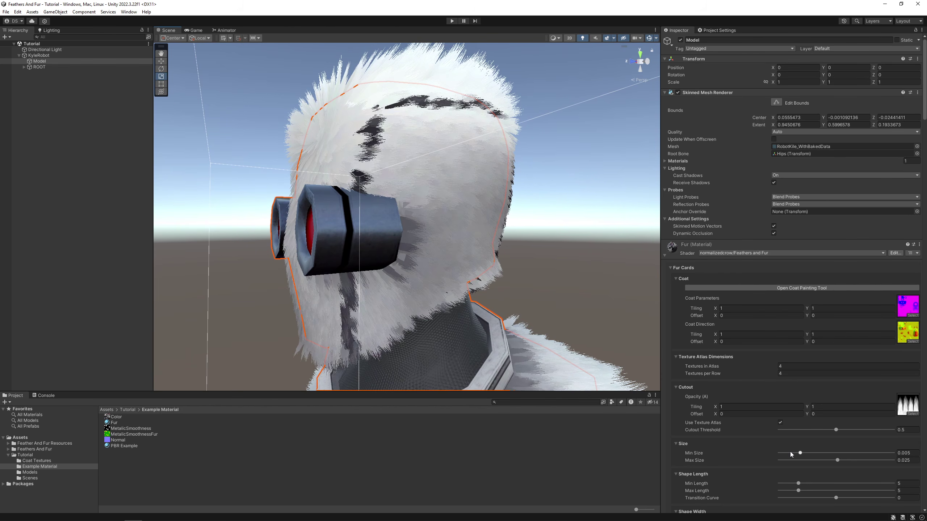
drag(800, 452, 780, 454)
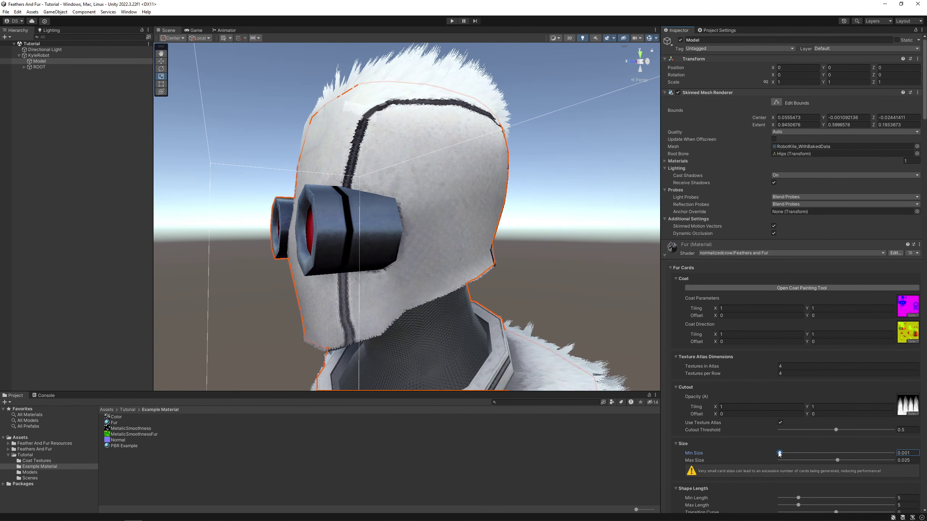
Examine the fur on the side of the robot's head and around its eye up close at the smallest Min Size.
key(w)
right_drag(488, 323, 331, 286)
key(d)
key(w)
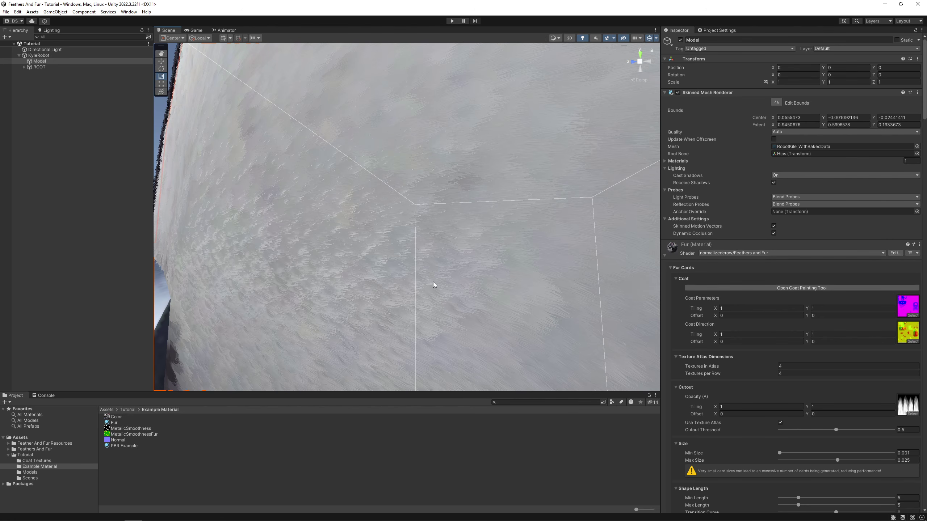
right_drag(507, 269, 496, 292)
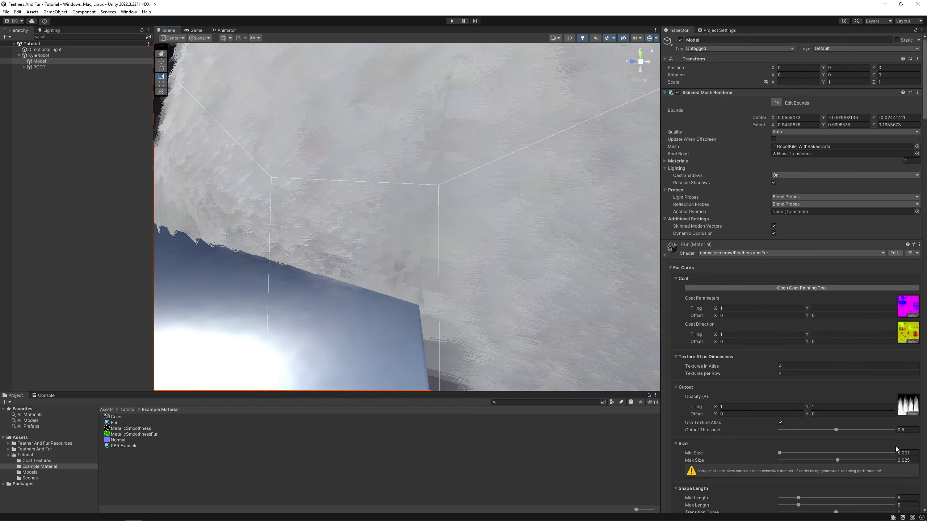
mouse_move(782, 453)
mouse_down()
mouse_move(798, 453)
mouse_move(768, 454)
mouse_up()
right_drag(567, 285, 517, 288)
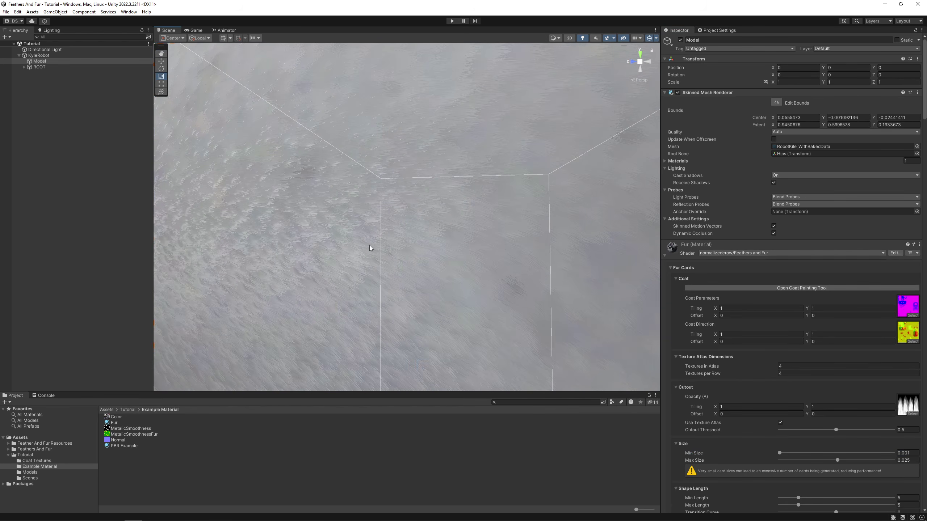
scroll(369, 248, down, 5)
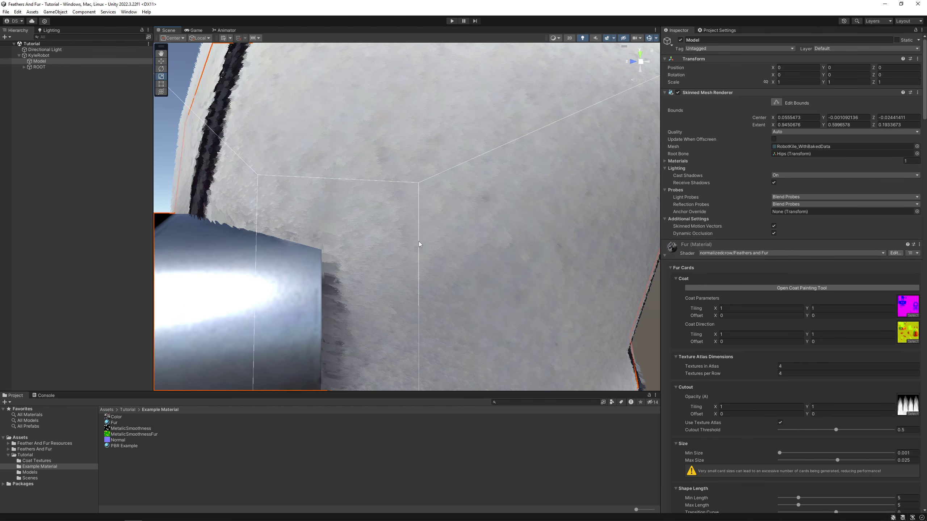
Set the Min Size of the fur cards to 0.0033 in the Model's Fur material.
right_drag(419, 244, 367, 225)
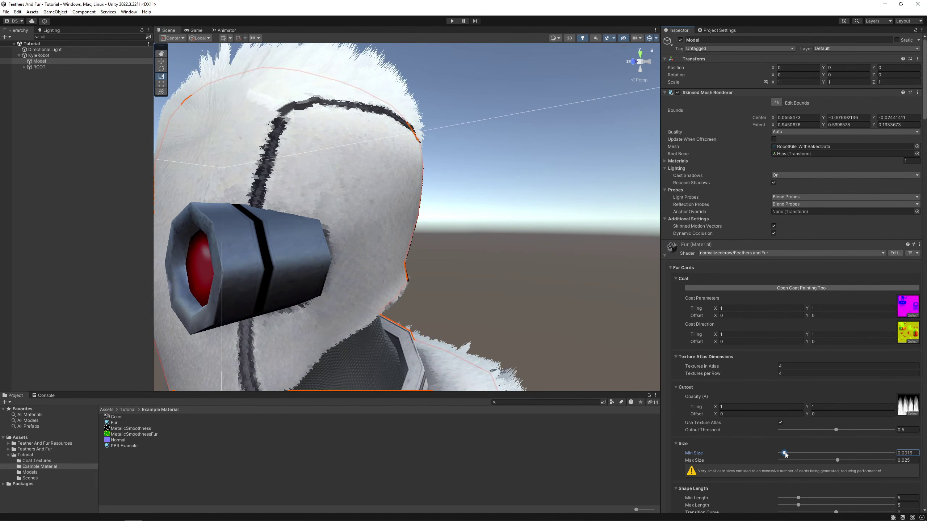
drag(783, 453, 794, 455)
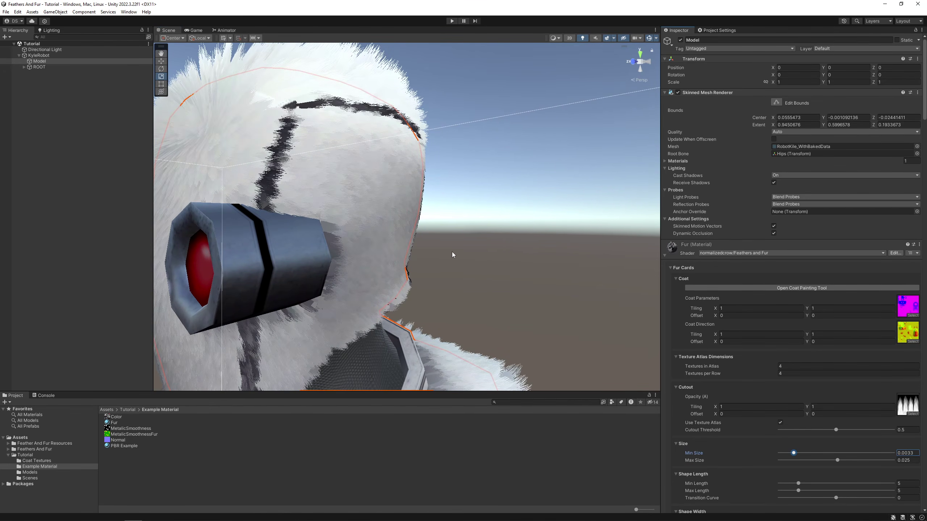
right_drag(427, 263, 449, 263)
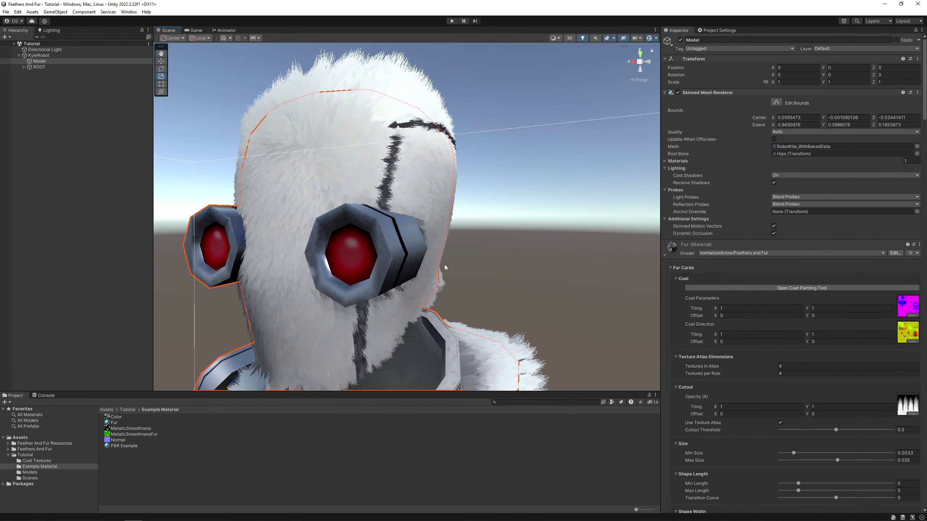
right_drag(450, 270, 467, 273)
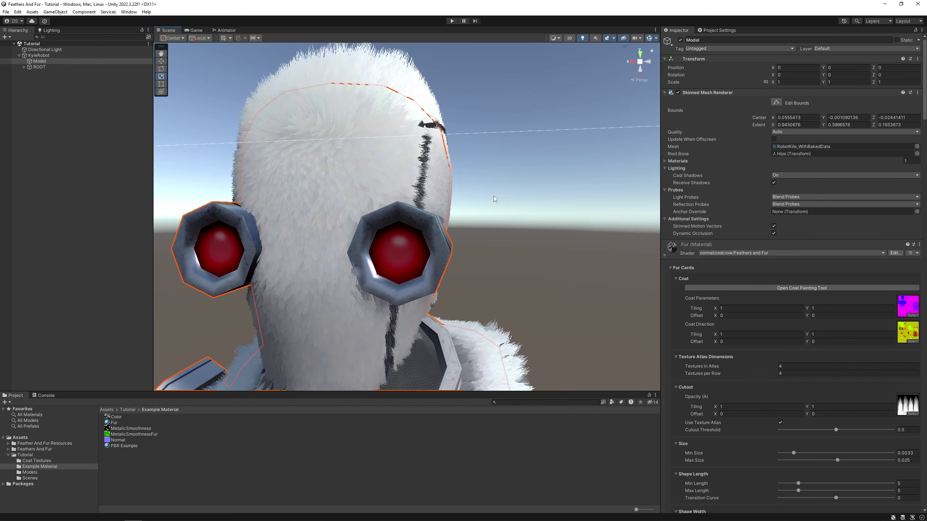
Examine the fur coverage on the robot's head and torso from several angles at a greater distance.
scroll(493, 199, down, 5)
scroll(522, 233, down, 8)
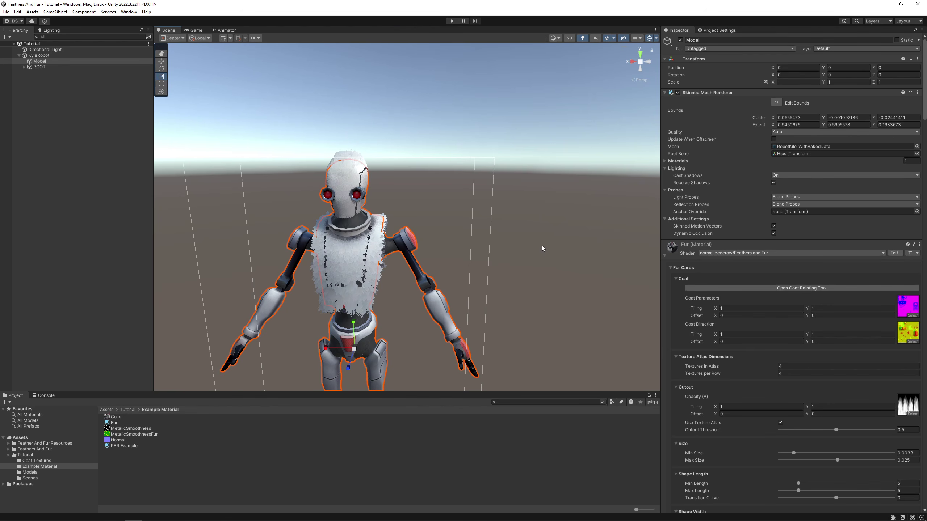
alt+drag(532, 244, 544, 275)
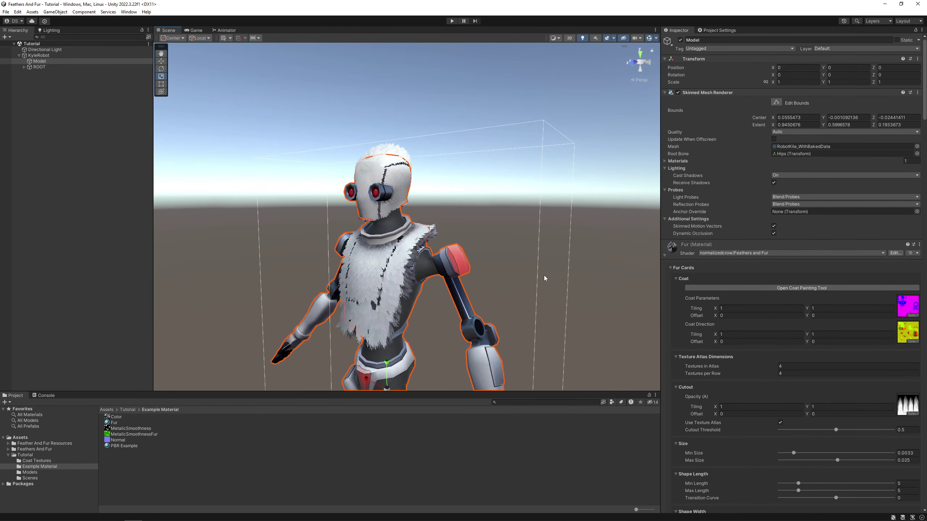
alt+drag(458, 234, 463, 216)
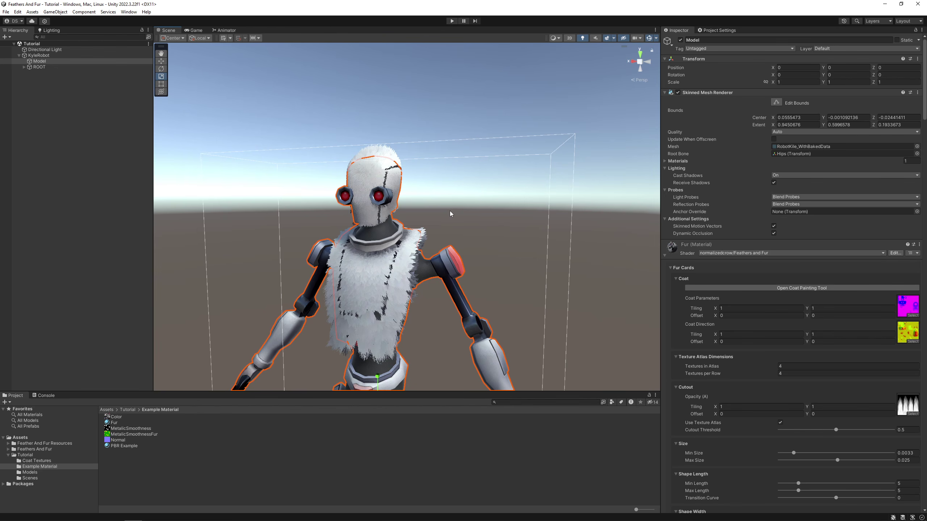
alt+drag(449, 214, 551, 257)
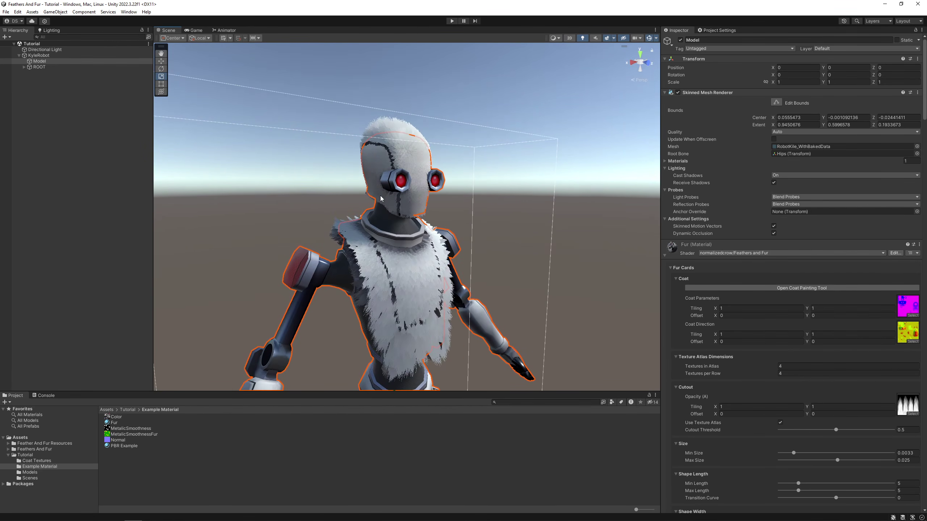
alt+drag(477, 204, 336, 202)
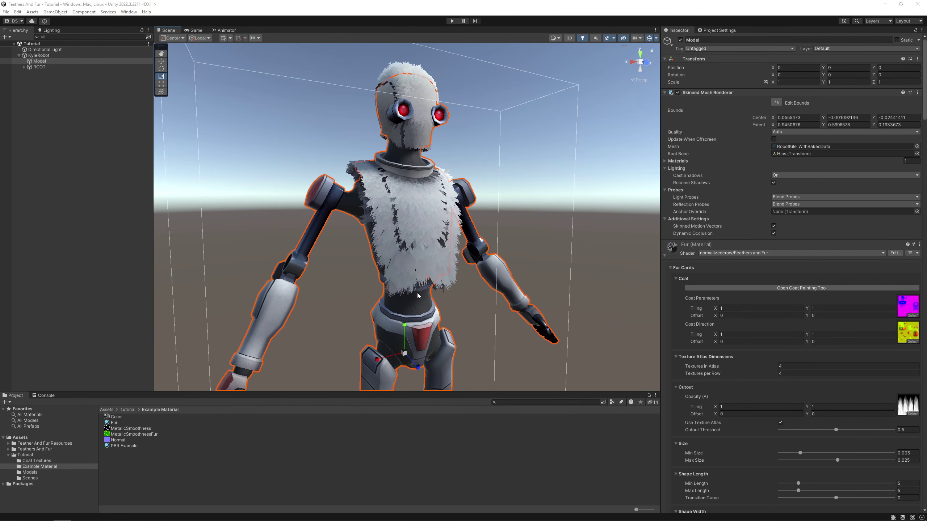
Set the Min Size of the fur cards to 0.005, checking the chest fur up close.
key(w)
right_drag(418, 296, 407, 295)
scroll(387, 229, up, 5)
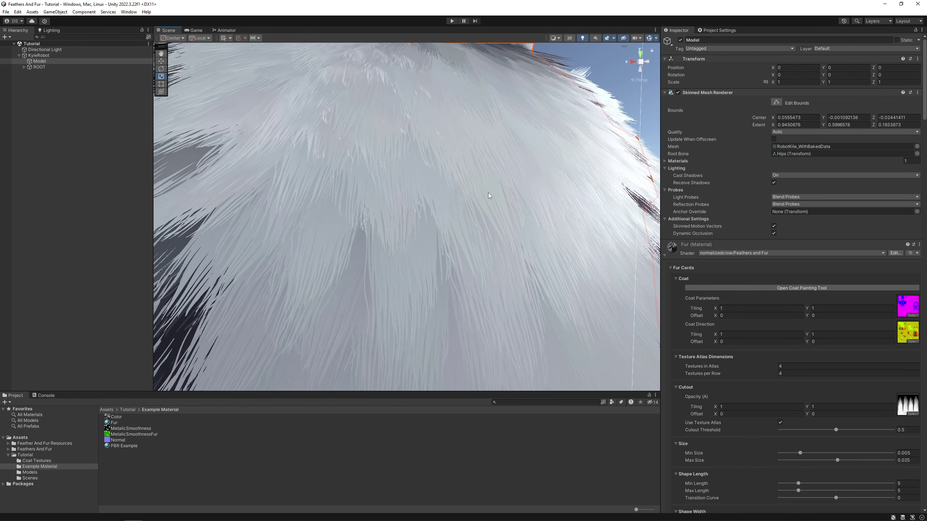
scroll(781, 377, down, 6)
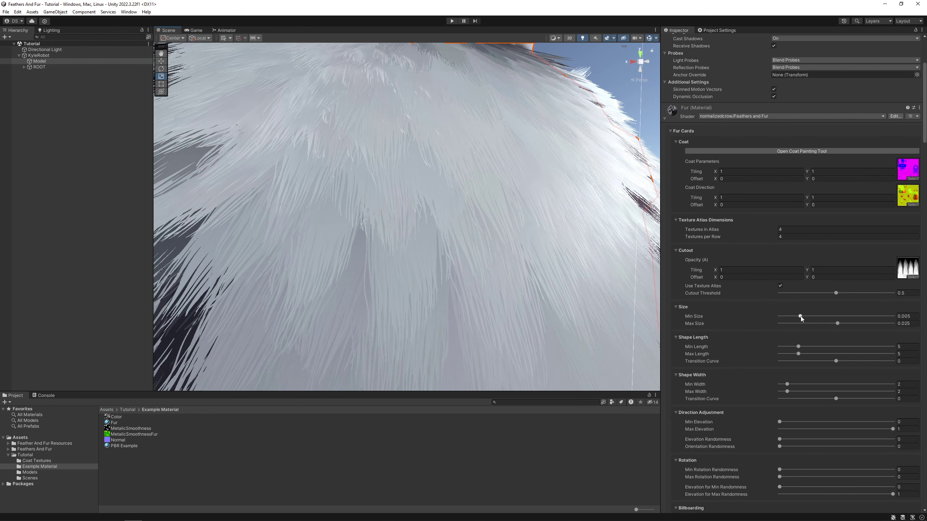
mouse_move(800, 315)
mouse_down()
mouse_move(781, 320)
mouse_move(800, 324)
mouse_up()
Try a Shape Length Min Length of 11.61 and a Shape Width Min Width of 6.43 for the fur cards.
scroll(739, 357, down, 5)
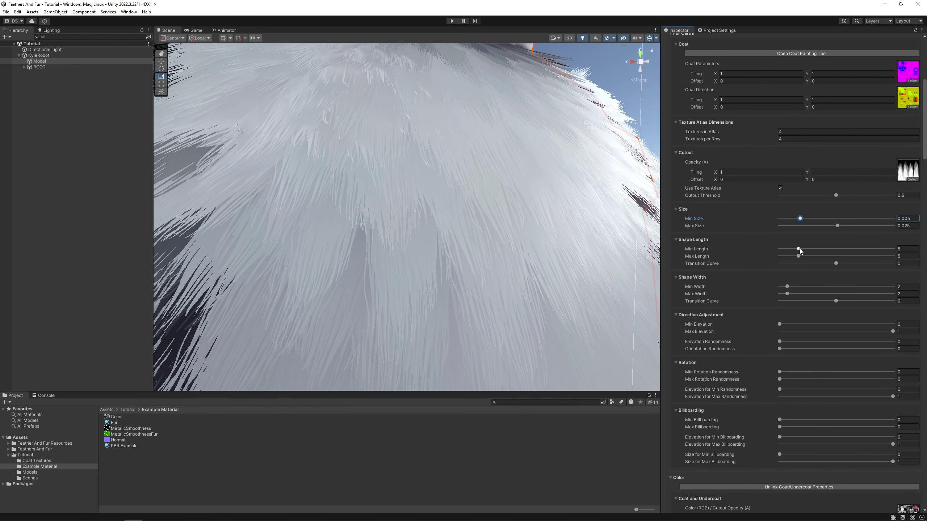
drag(799, 249, 825, 253)
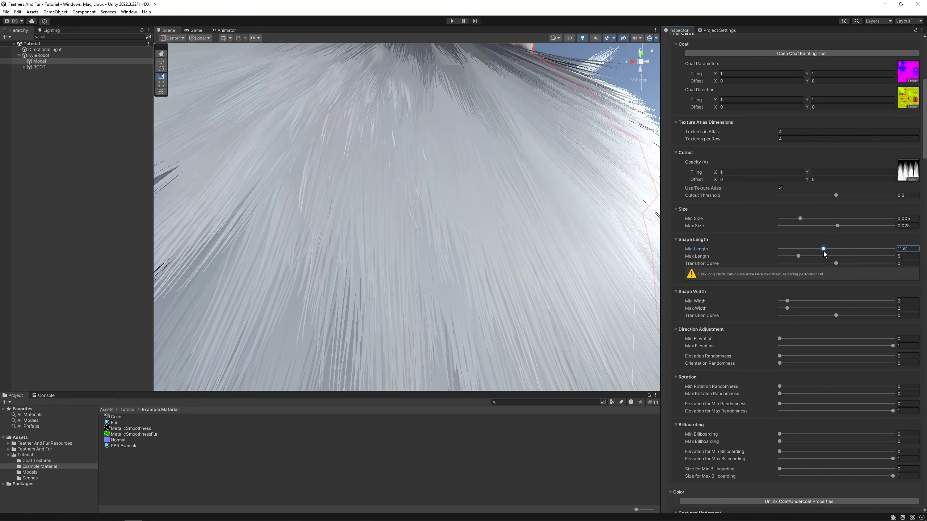
drag(788, 300, 804, 302)
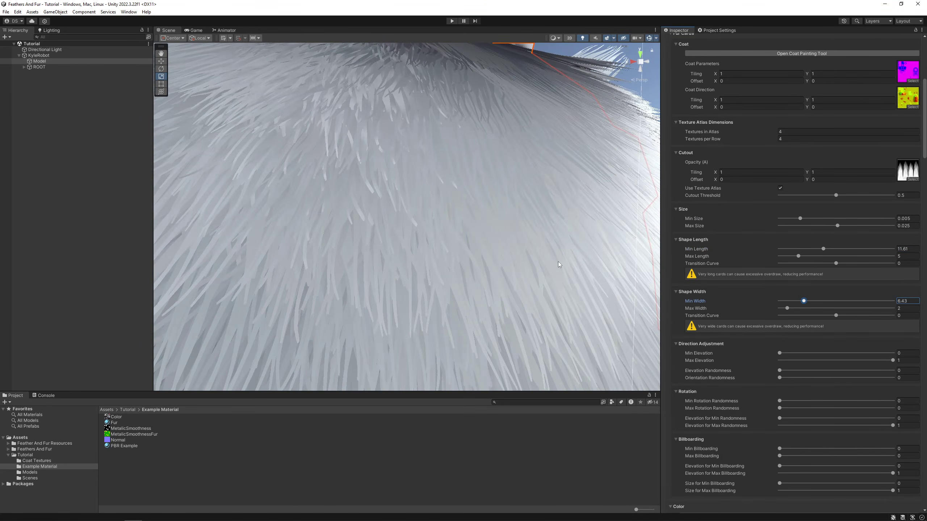
Examine the long, wide fur cards on the robot's torso from near and far and from different angles.
scroll(548, 264, down, 6)
middle_drag(547, 264, 441, 251)
right_drag(441, 252, 333, 238)
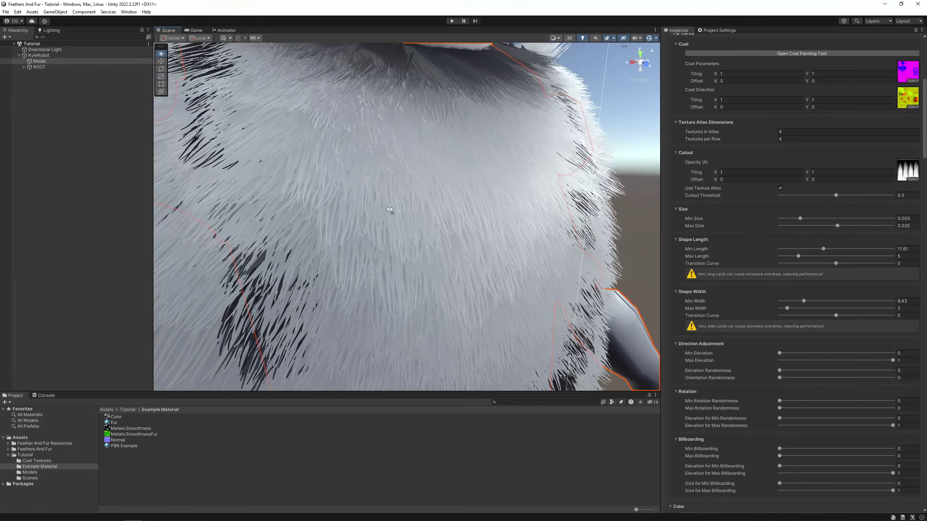
right_drag(389, 210, 540, 197)
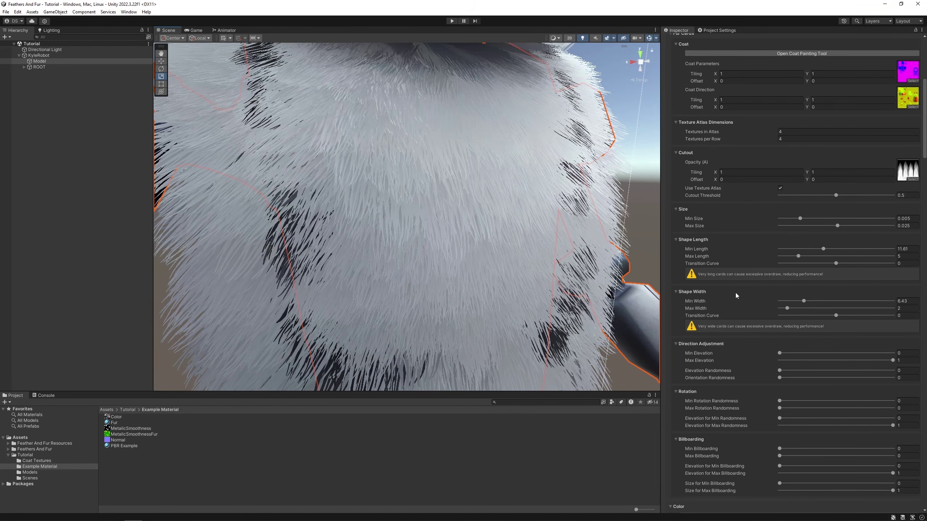
right_drag(499, 234, 471, 230)
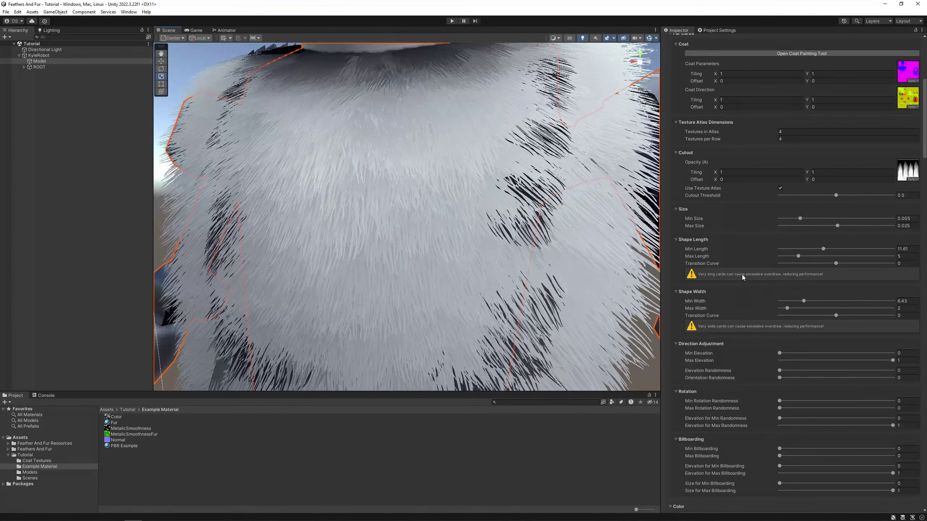
right_drag(602, 256, 529, 223)
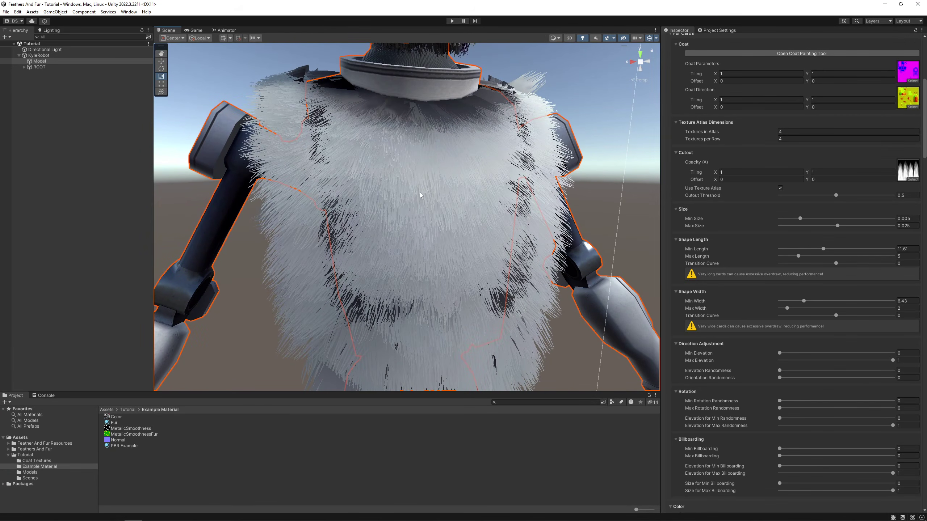
right_drag(526, 190, 507, 170)
key(w)
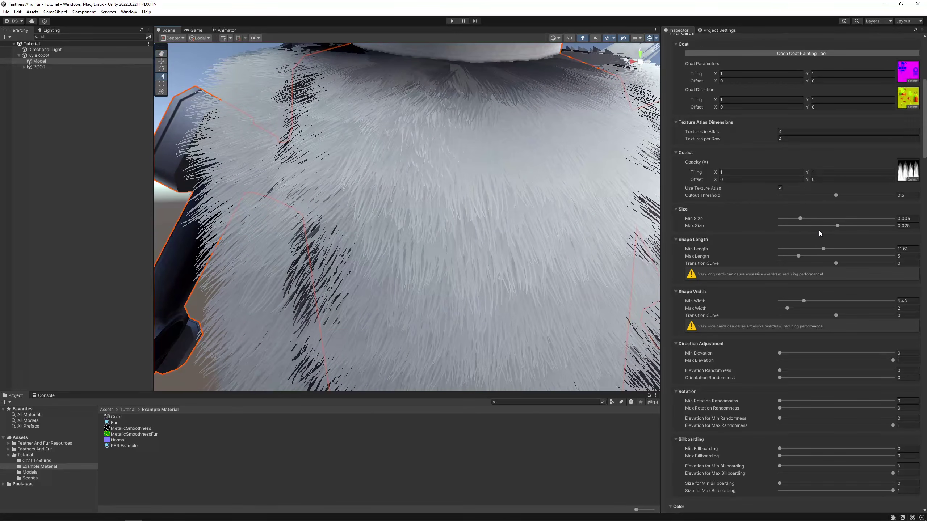
right_drag(562, 223, 659, 219)
right_drag(387, 223, 398, 214)
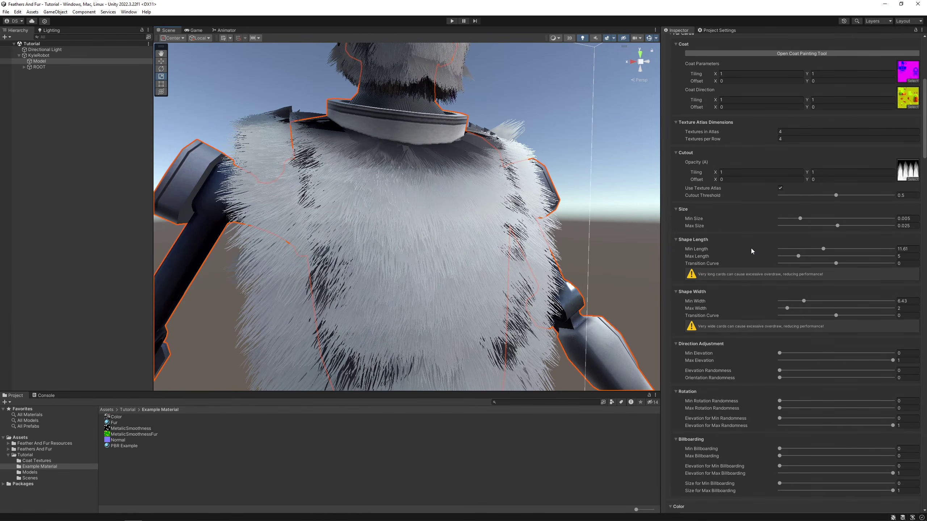
scroll(655, 281, up, 2)
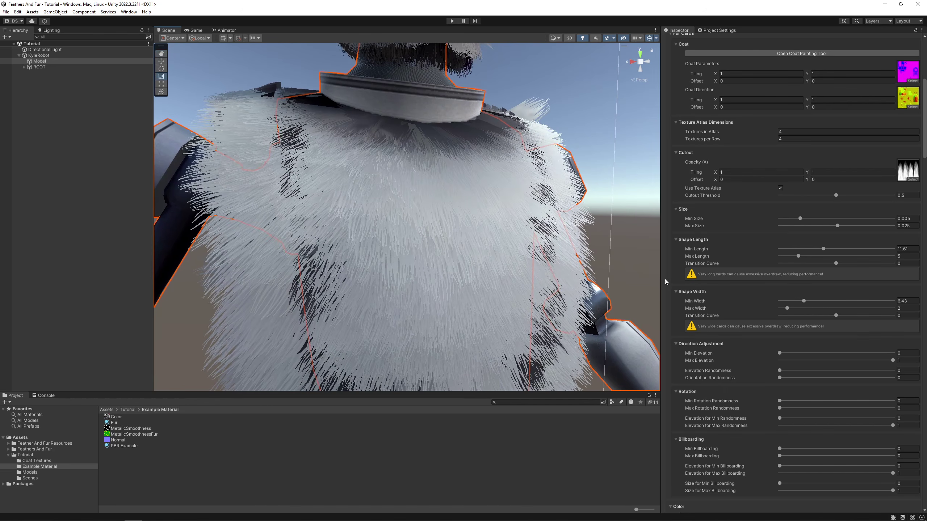
Try a Min Length of 12 and a Min Width of 6 for the fur cards.
click(901, 249)
text(12)
click(907, 298)
text(6)
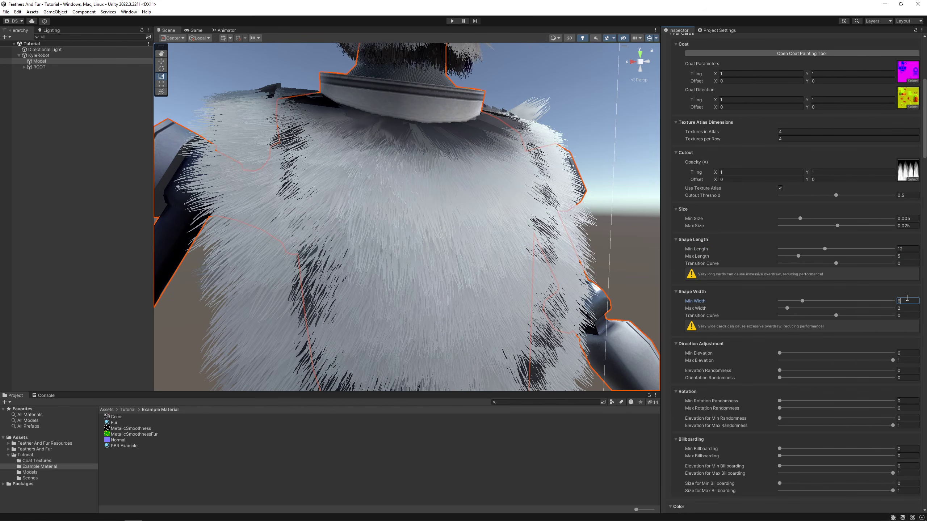
alt+drag(451, 221, 553, 202)
scroll(400, 190, up, 5)
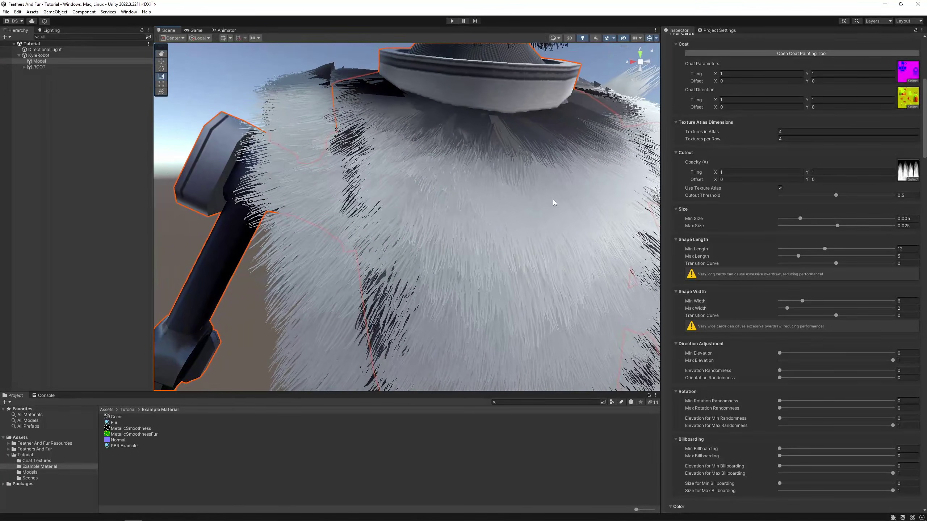
Try halving the fur cards' shape to a Min Length of 6 and a Min Width of 3.
click(908, 248)
text(6)
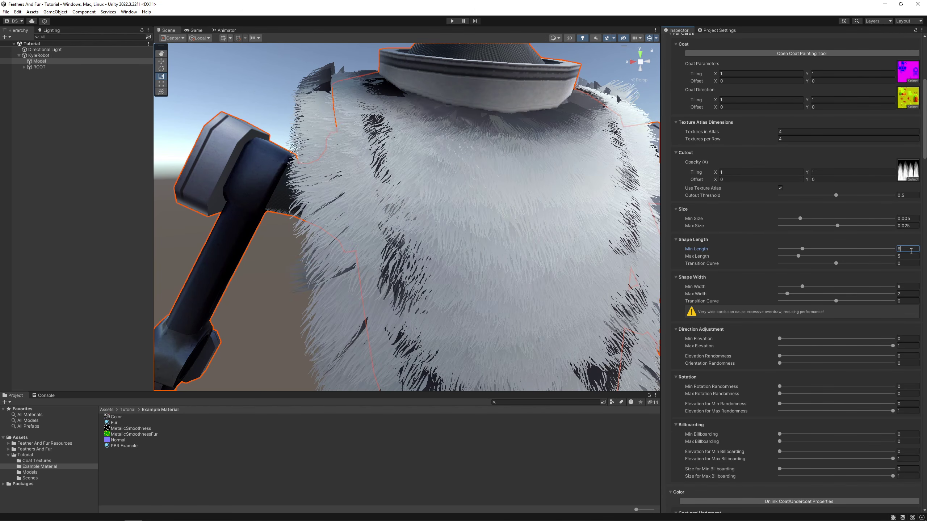
click(911, 286)
text(3)
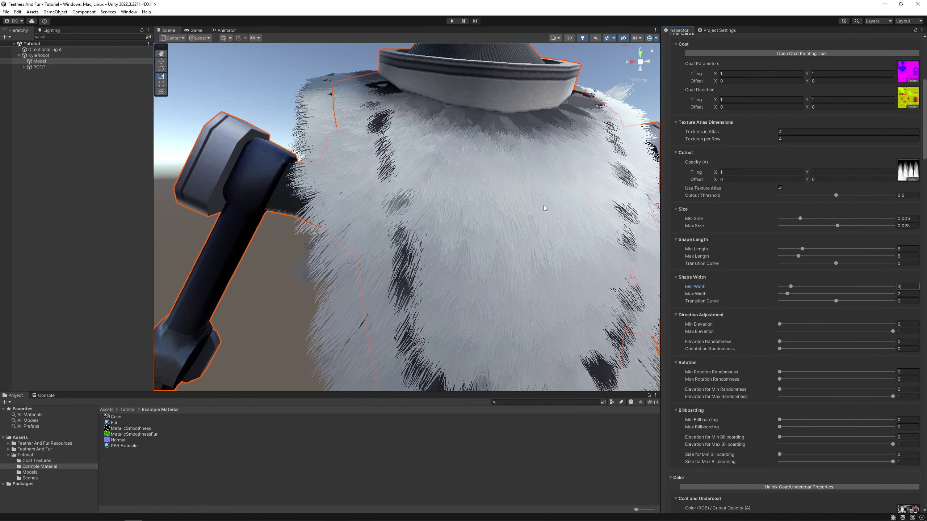
scroll(544, 208, up, 6)
alt+drag(459, 197, 423, 166)
Try a Min Length of 3 and a Min Width of 1.5, and inspect the torso fur up close.
click(910, 247)
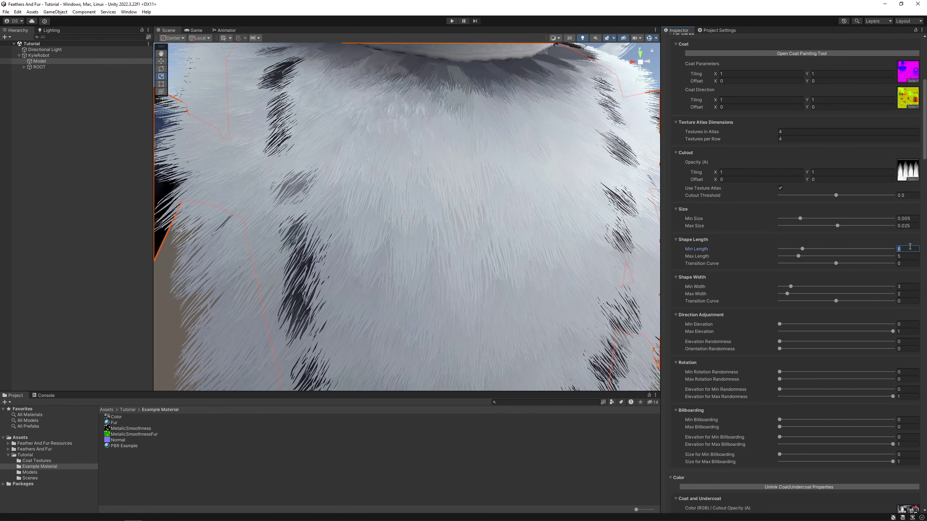
text(3)
click(910, 284)
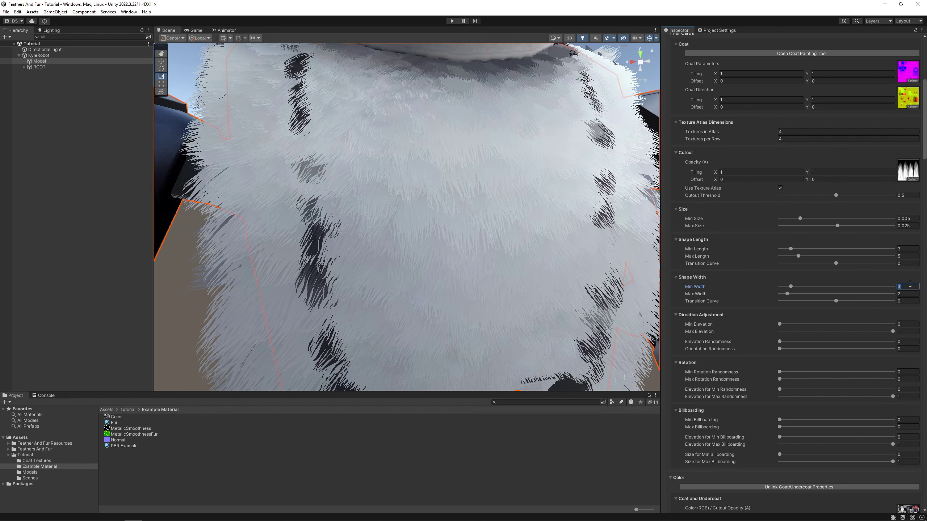
text(1.5)
mouse_move(516, 218)
alt+mouse_down()
mouse_move(467, 201)
mouse_move(487, 174)
mouse_move(508, 166)
mouse_move(518, 222)
alt+mouse_up()
right_drag(478, 236, 497, 217)
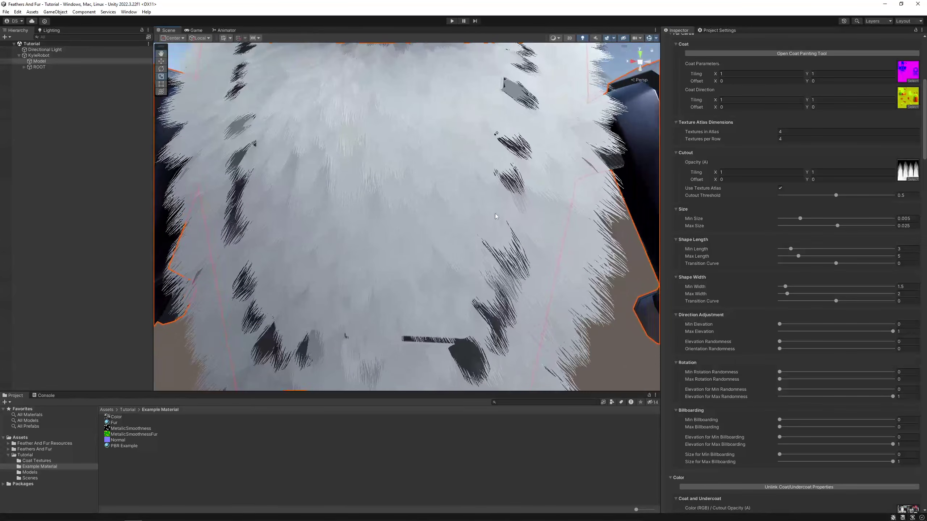
right_drag(415, 180, 473, 194)
key(w)
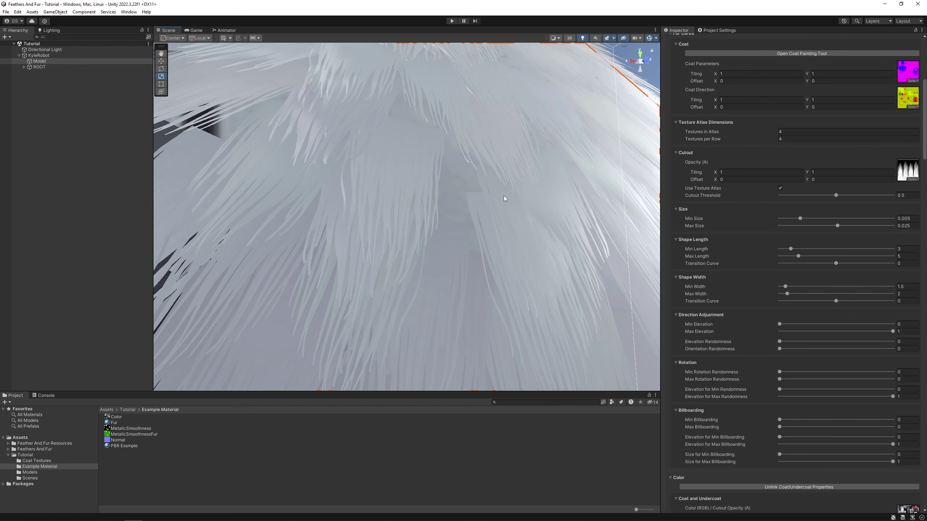
right_drag(504, 198, 484, 200)
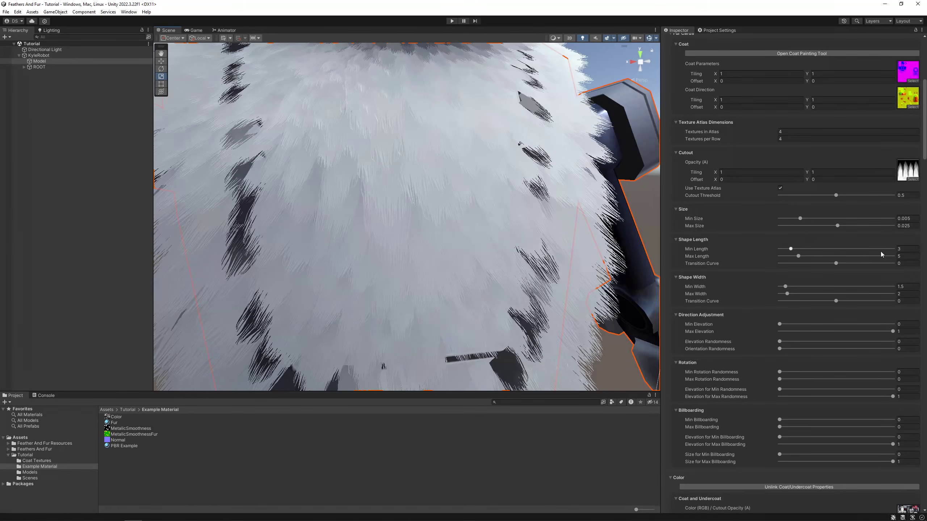
Set the fur cards' Min Length to 4 and Min Width to 2.
click(907, 249)
key(BackSpace)
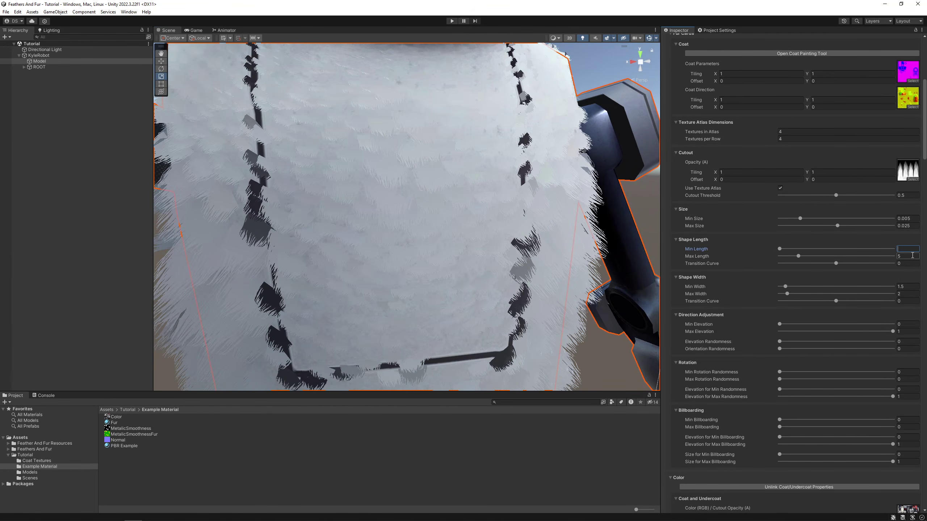
text(4)
click(914, 287)
text(2)
Examine the reshaped fur cards on the robot's chest and neck area from several distances and angles.
key(s)
mouse_move(492, 216)
right_down()
mouse_move(466, 231)
mouse_move(484, 223)
right_up()
key(w)
key(s)
right_drag(501, 160, 476, 166)
key(s)
key(w)
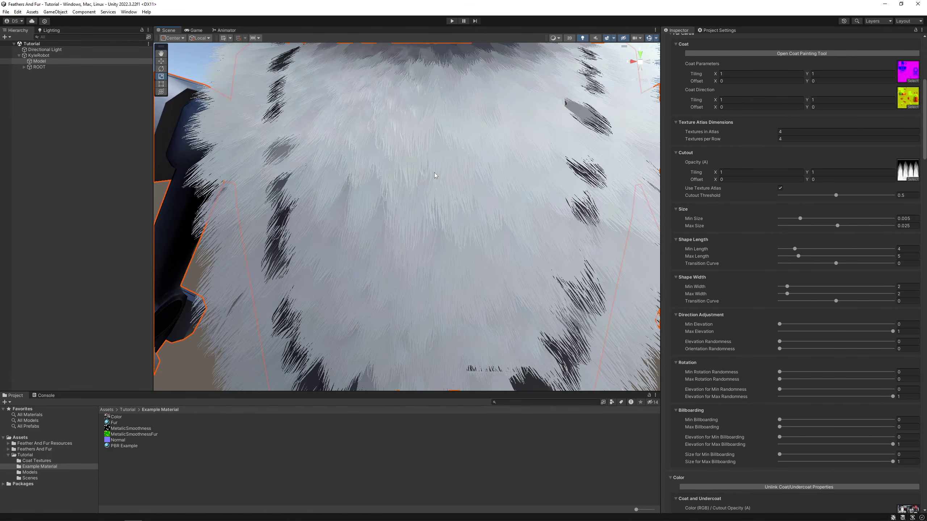
right_drag(470, 171, 571, 170)
scroll(572, 170, down, 5)
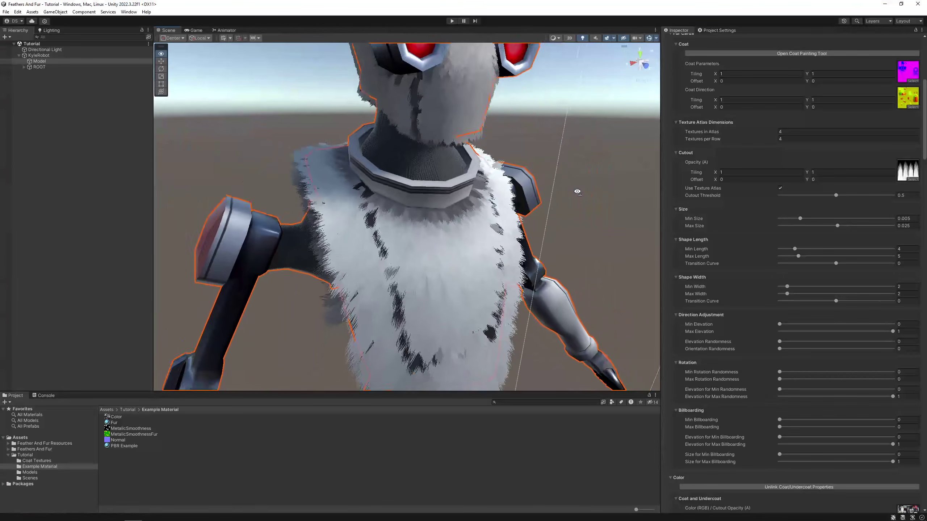
right_drag(530, 192, 450, 172)
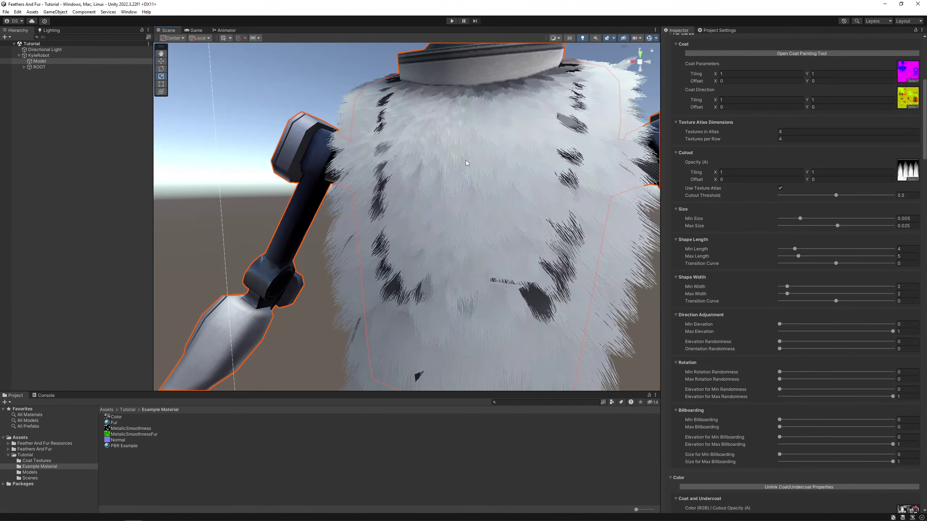
scroll(454, 172, up, 3)
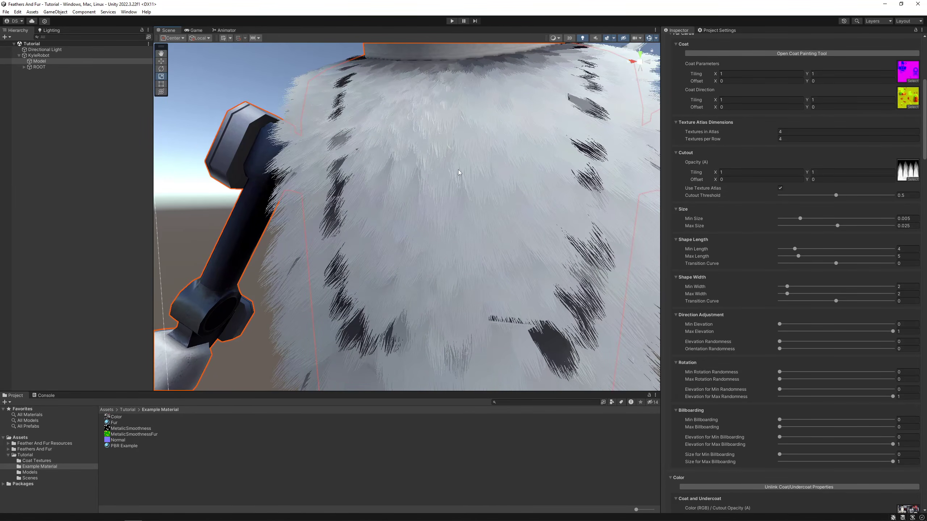
Try a Min Size of 0.0133 for the fur cards, compare the torso fur from several angles, and undo the change.
scroll(459, 173, down, 3)
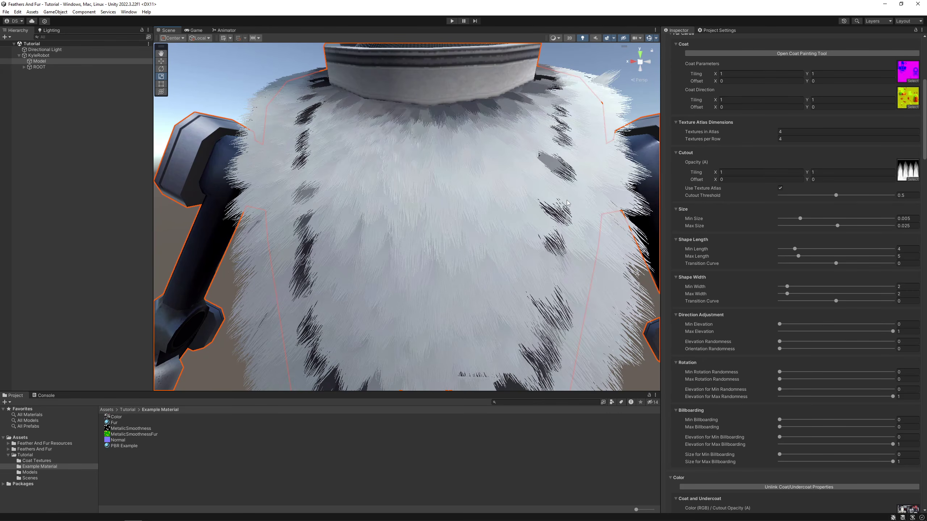
right_drag(459, 207, 504, 213)
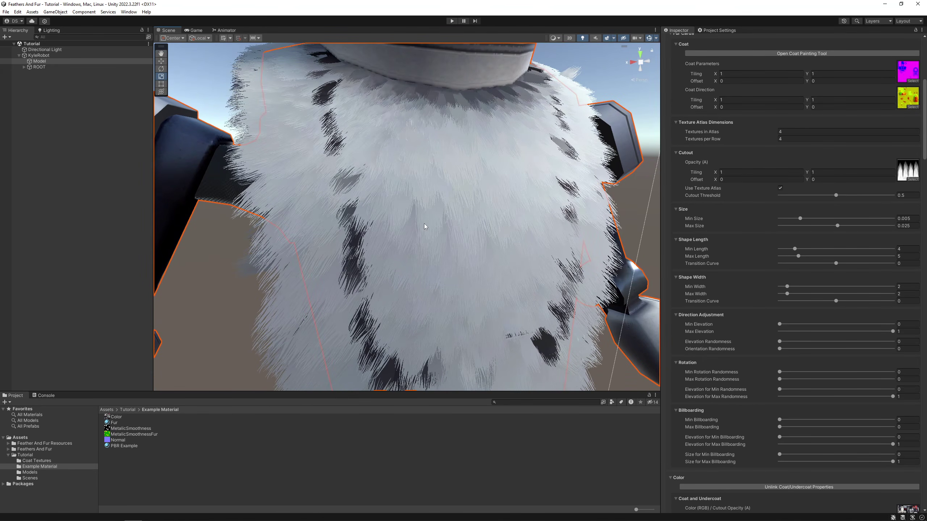
scroll(553, 218, down, 5)
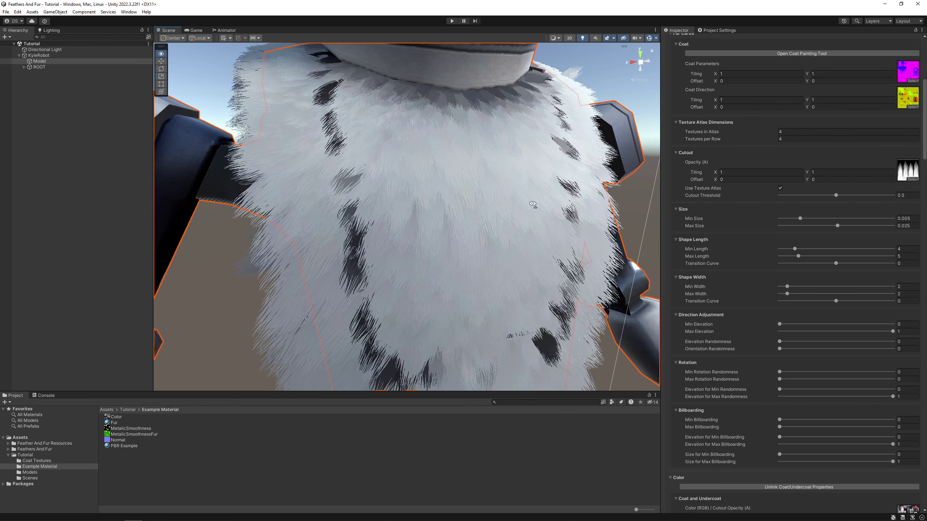
right_drag(470, 204, 510, 216)
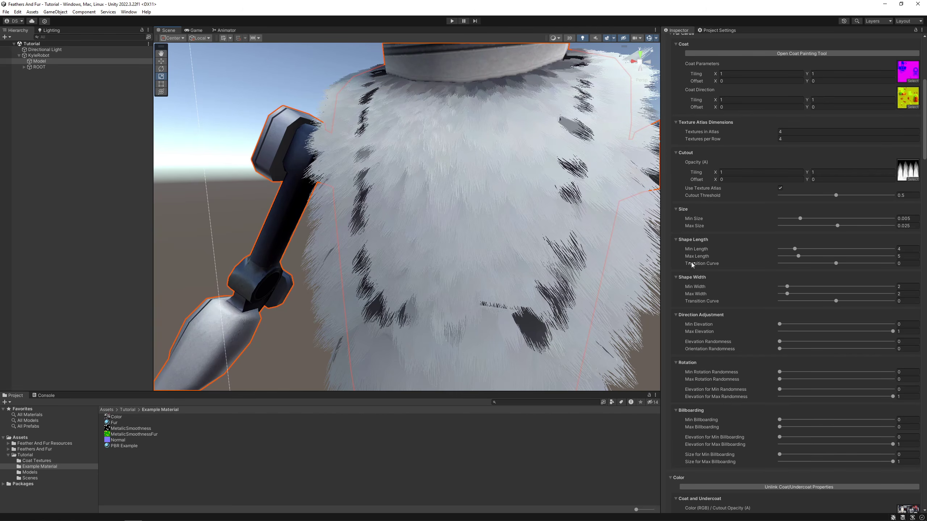
alt+drag(477, 220, 635, 207)
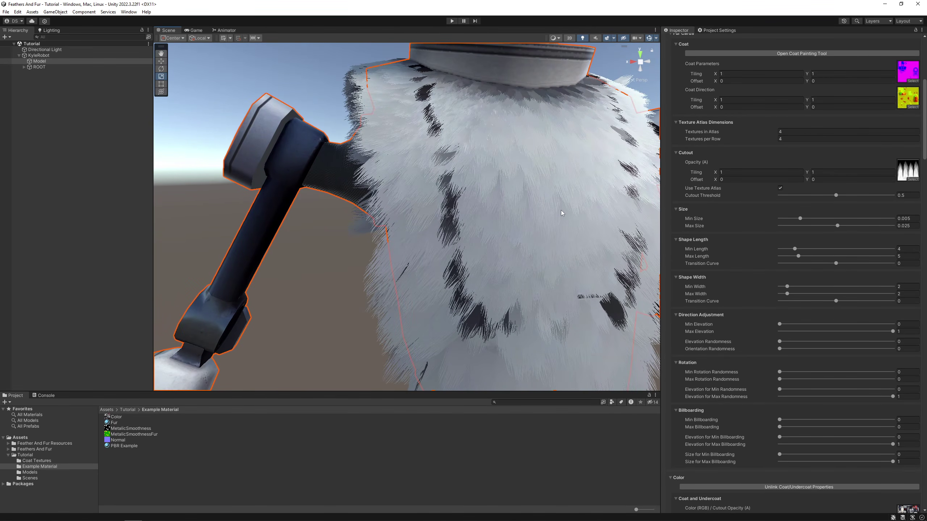
right_drag(521, 193, 564, 185)
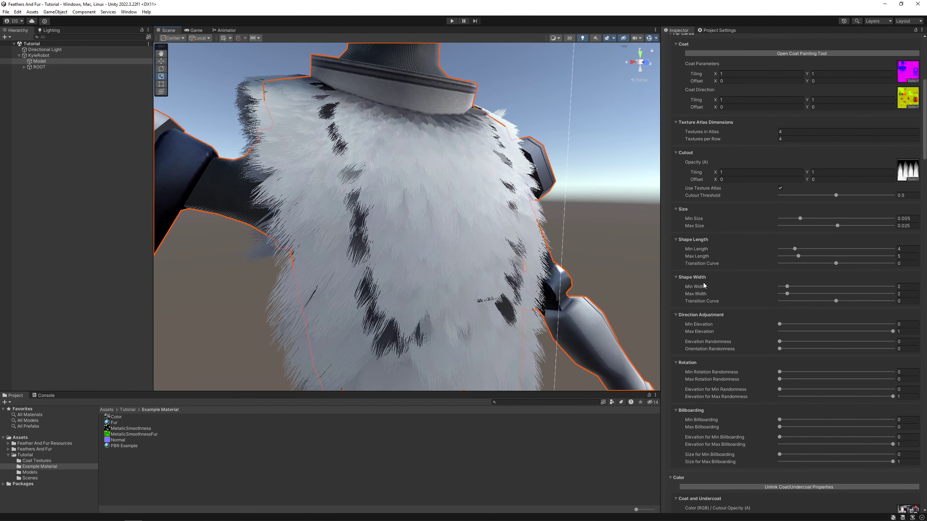
drag(799, 219, 821, 222)
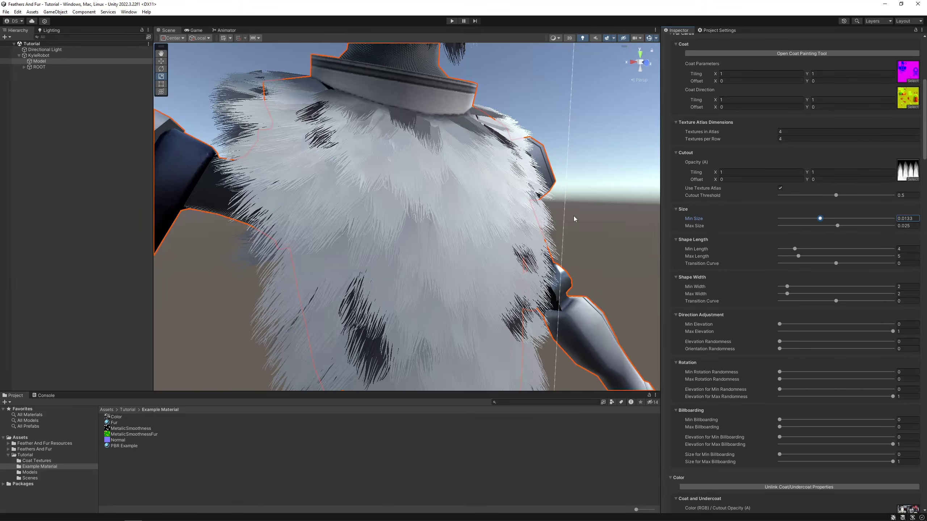
alt+drag(506, 211, 423, 225)
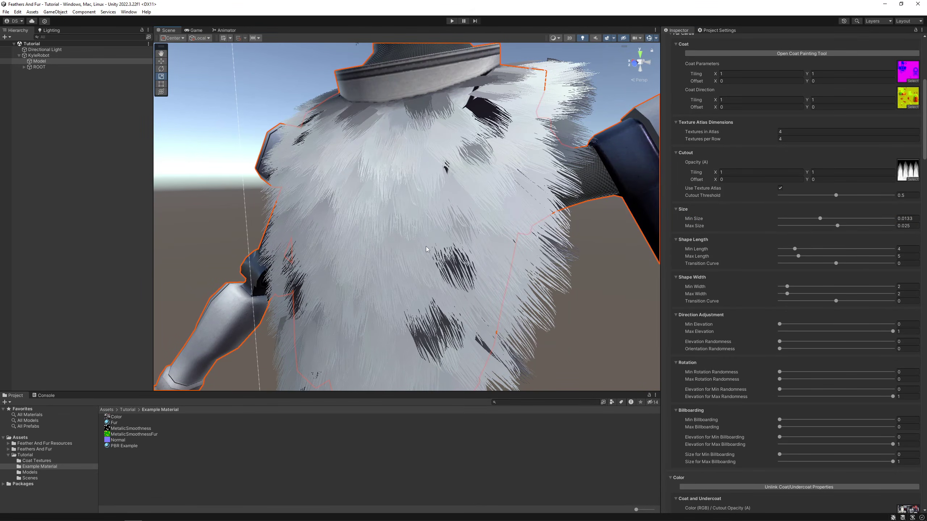
alt+drag(428, 250, 558, 250)
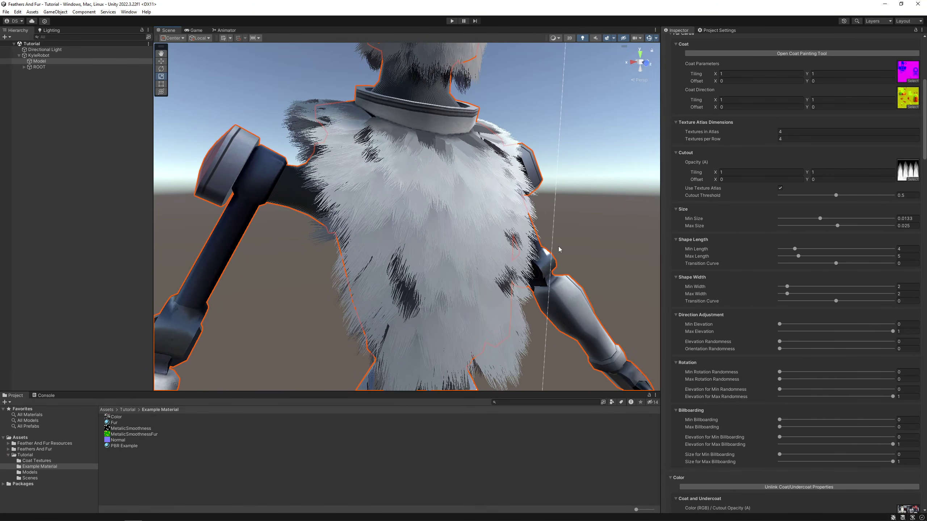
key(ctrl+z)
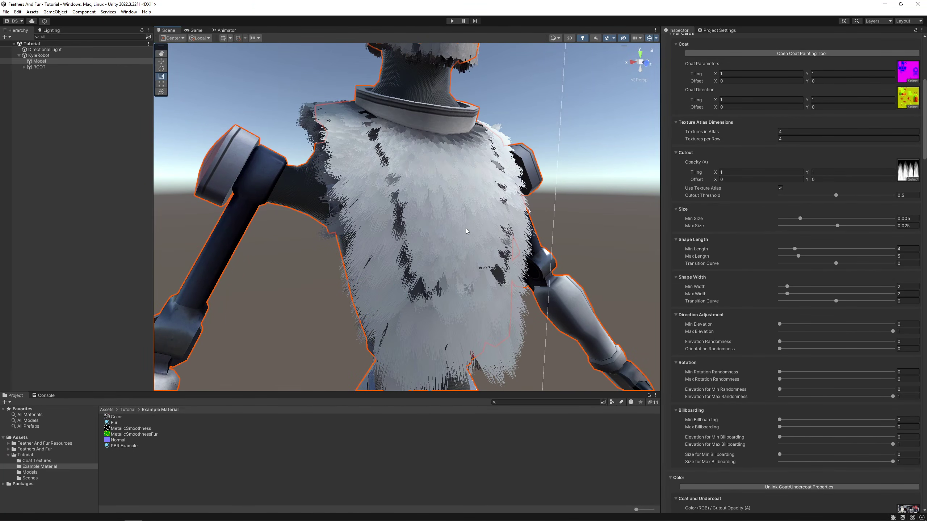
Find the LOD settings in the Fur material's Optimization section and examine the robot's fur from near and far.
scroll(750, 223, up, 1)
scroll(734, 278, up, 2)
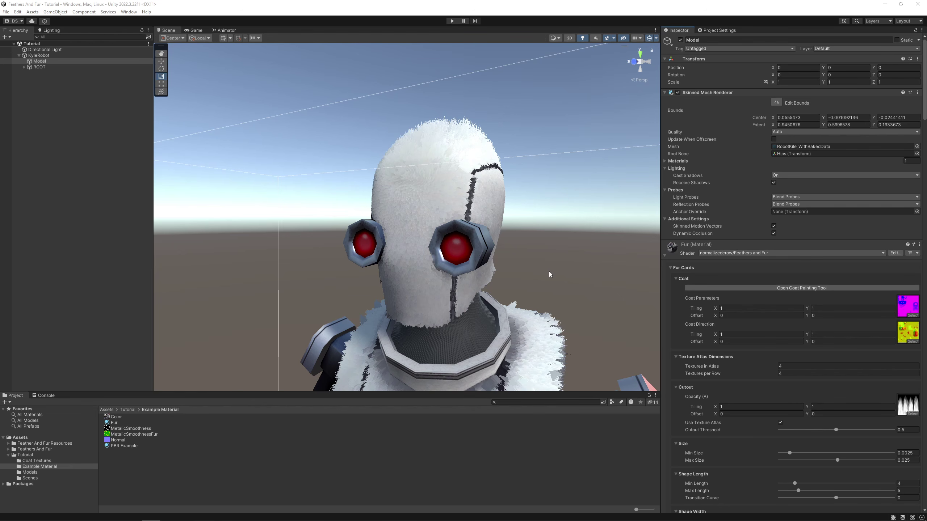
scroll(914, 414, down, 15)
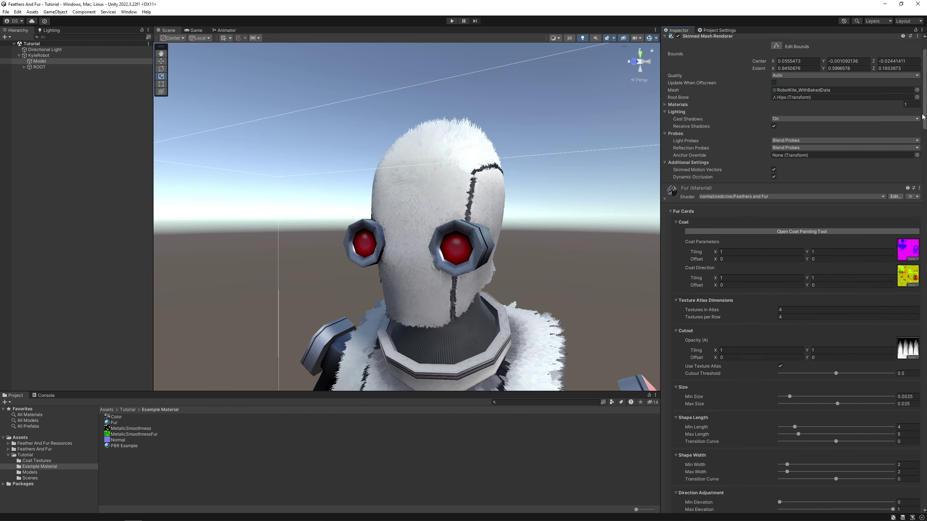
scroll(914, 414, down, 10)
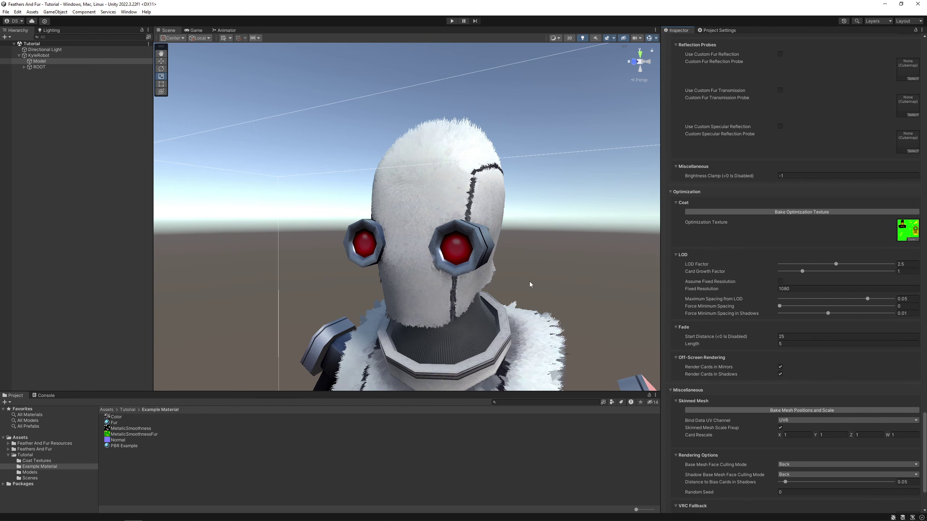
right_drag(512, 278, 529, 272)
key(s)
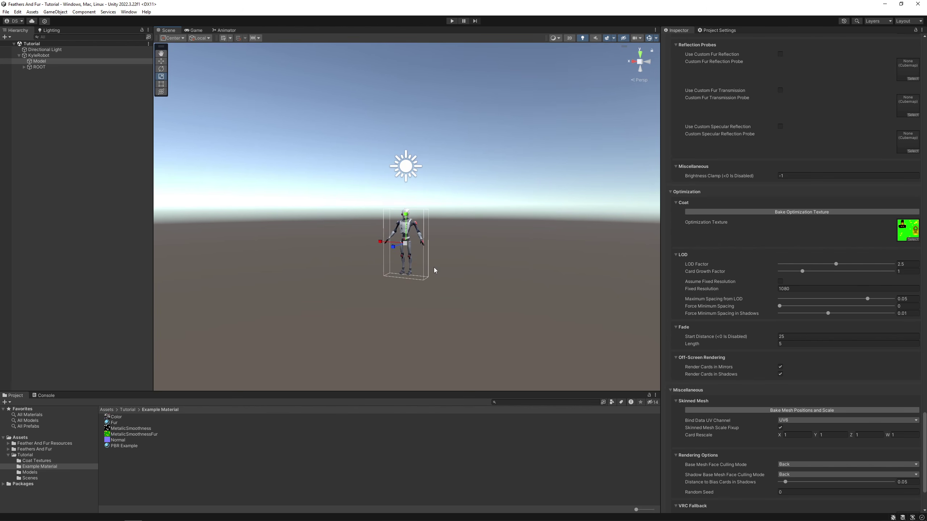
key(w)
right_drag(438, 224, 479, 234)
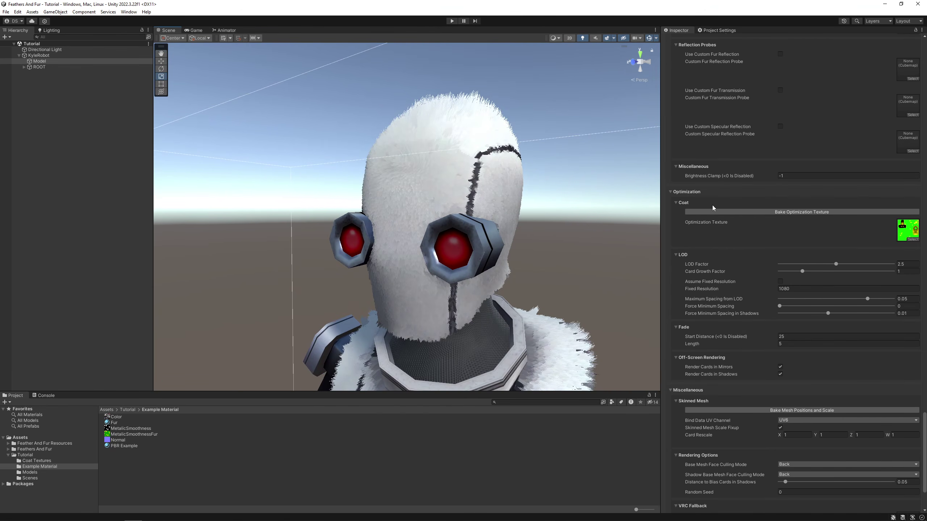
Try an LOD Factor of 5 and check the robot's fur as the viewing distance changes.
scroll(755, 294, down, 3)
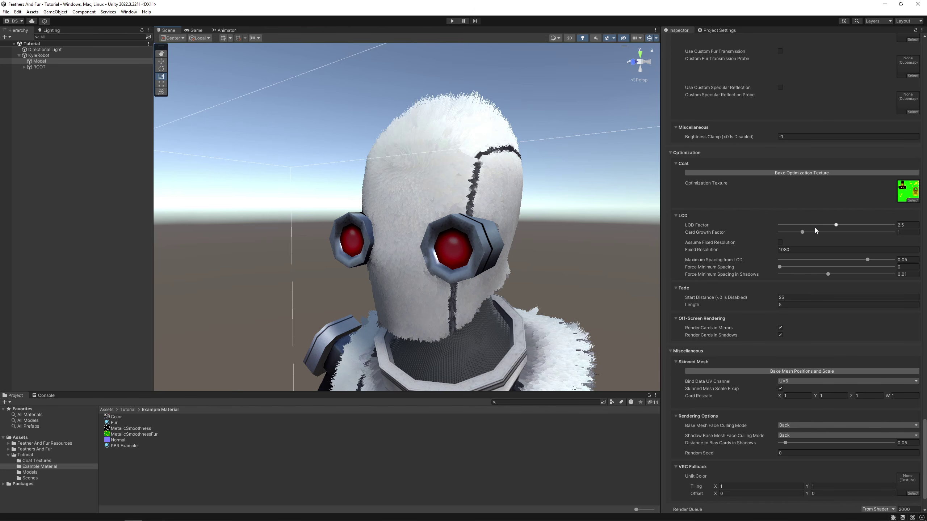
click(836, 225)
drag(836, 226, 923, 234)
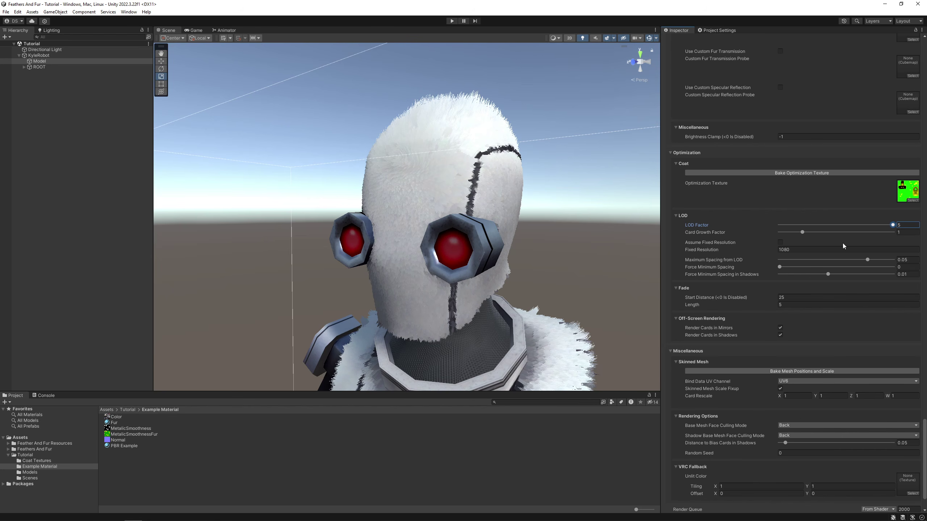
scroll(526, 285, down, 10)
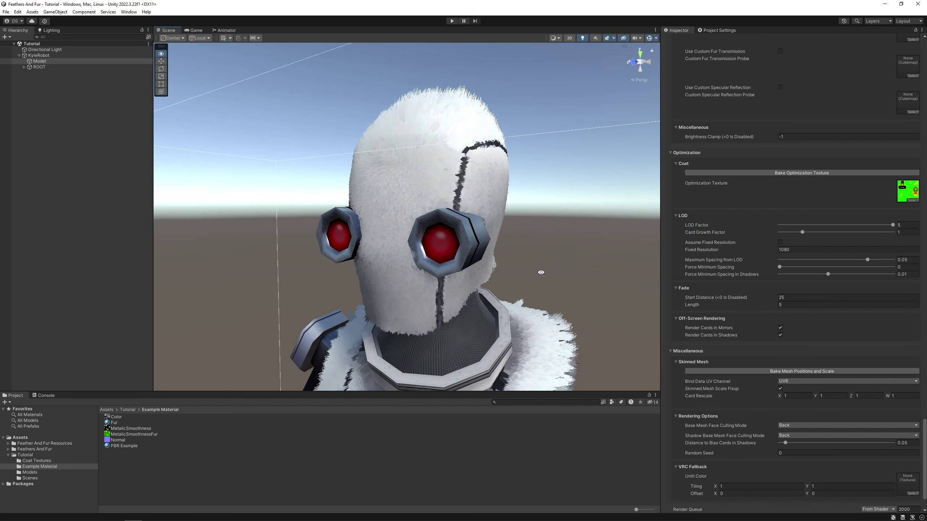
scroll(545, 273, down, 4)
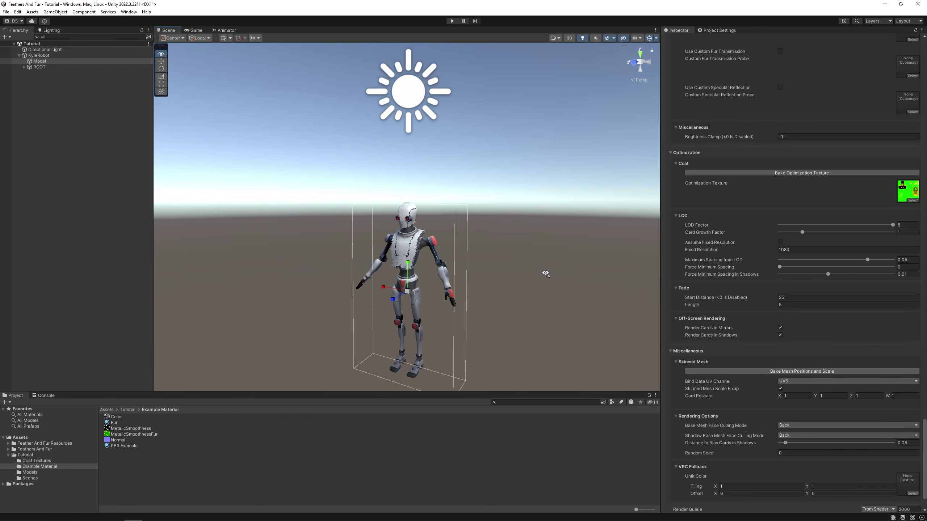
scroll(544, 273, up, 5)
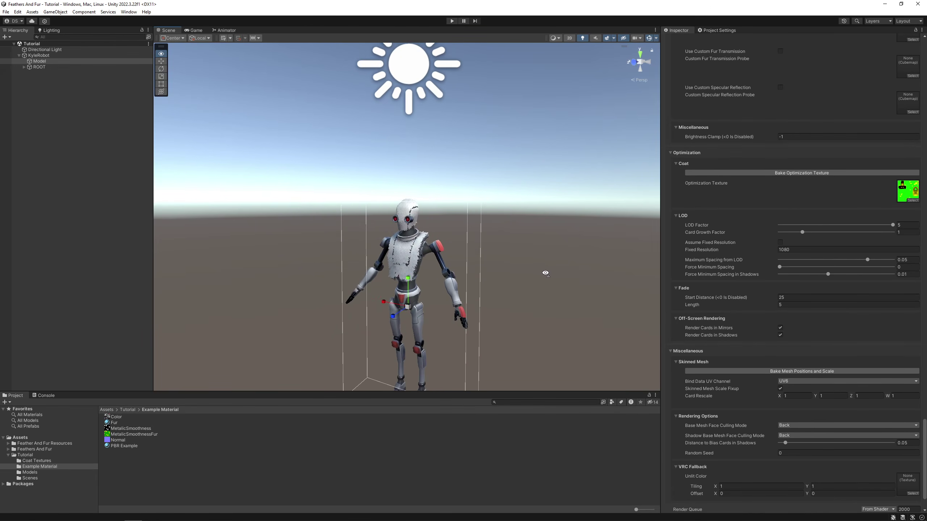
Test an LOD Factor of 0, settle on 2, and check the fur on the head and chest up close.
drag(883, 225, 715, 231)
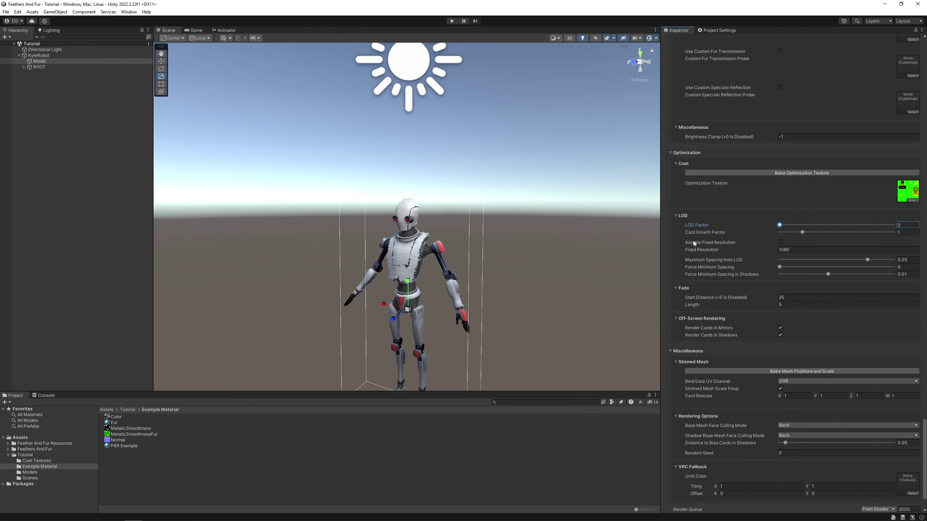
drag(781, 229, 783, 226)
drag(868, 237, 825, 233)
scroll(431, 304, up, 10)
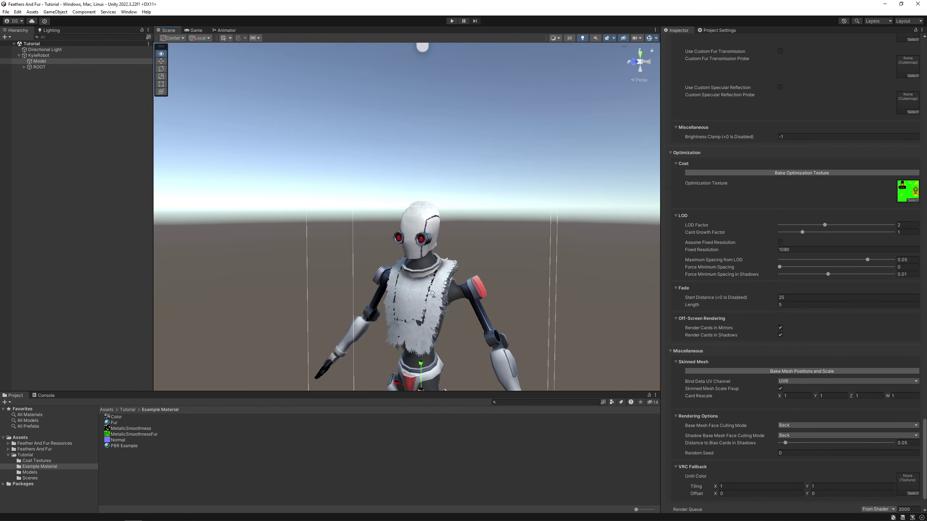
scroll(430, 302, up, 1)
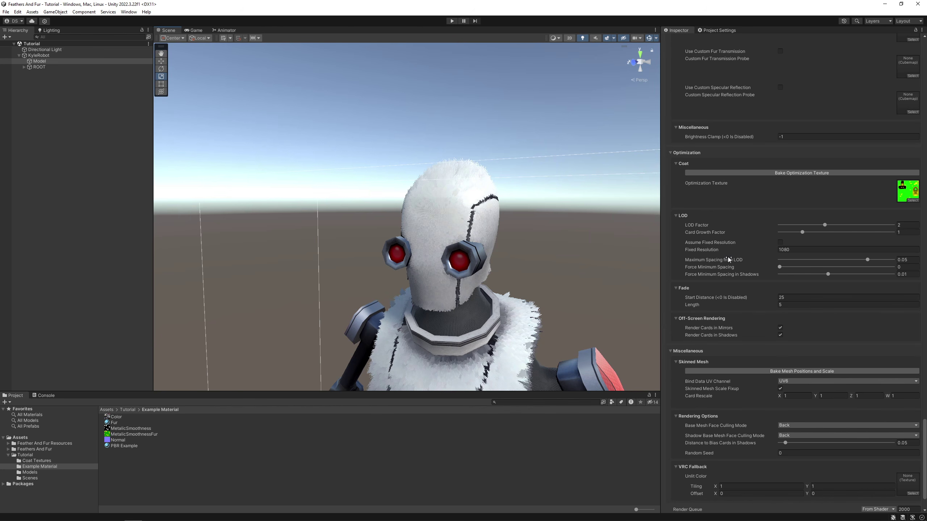
Try a Card Growth Factor of 5 and check the fur's appearance with the robot far away.
scroll(499, 272, down, 8)
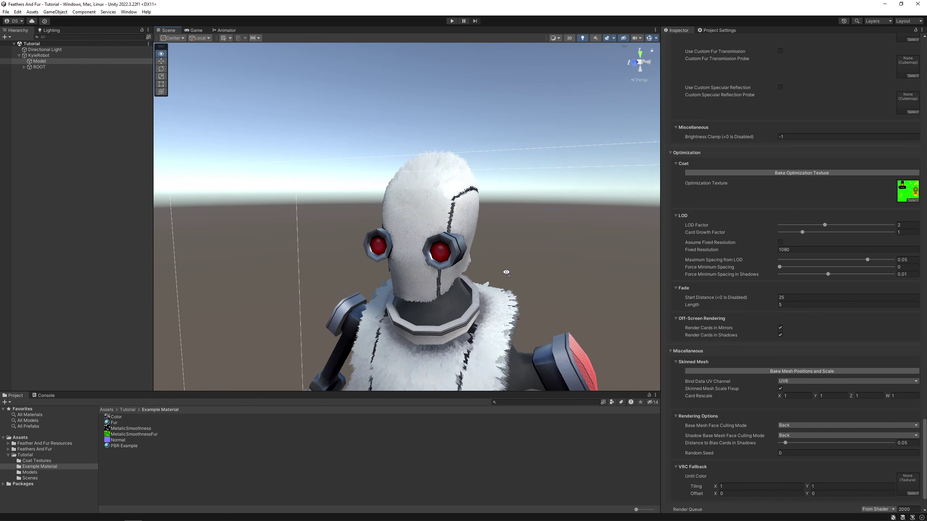
scroll(508, 270, down, 5)
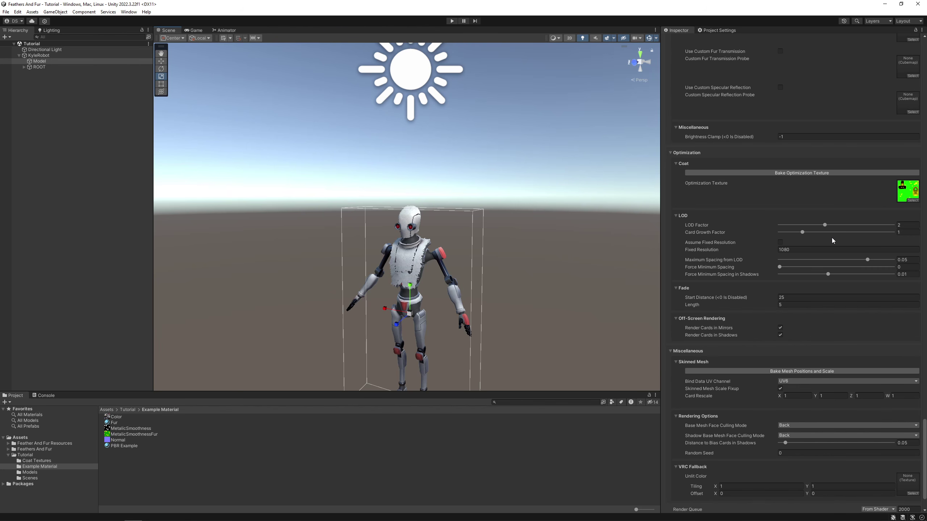
drag(804, 232, 925, 243)
scroll(442, 220, down, 8)
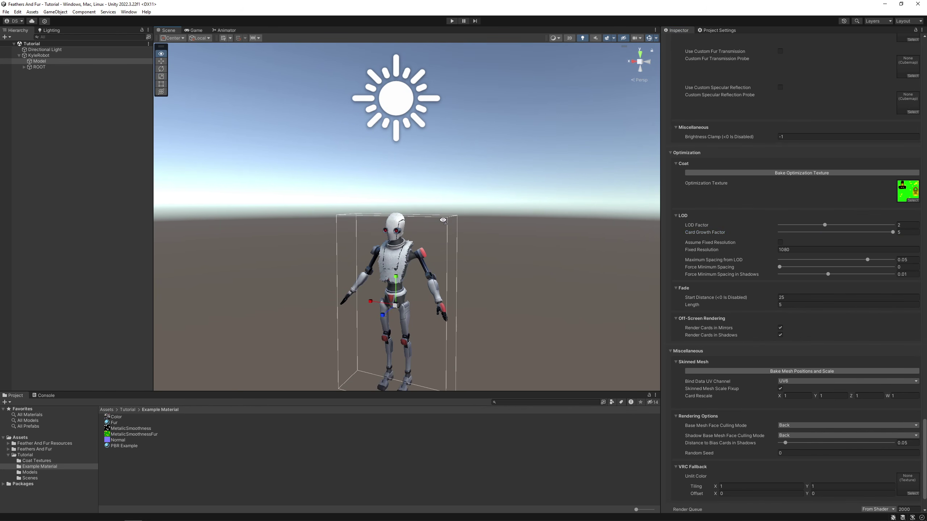
scroll(442, 220, down, 3)
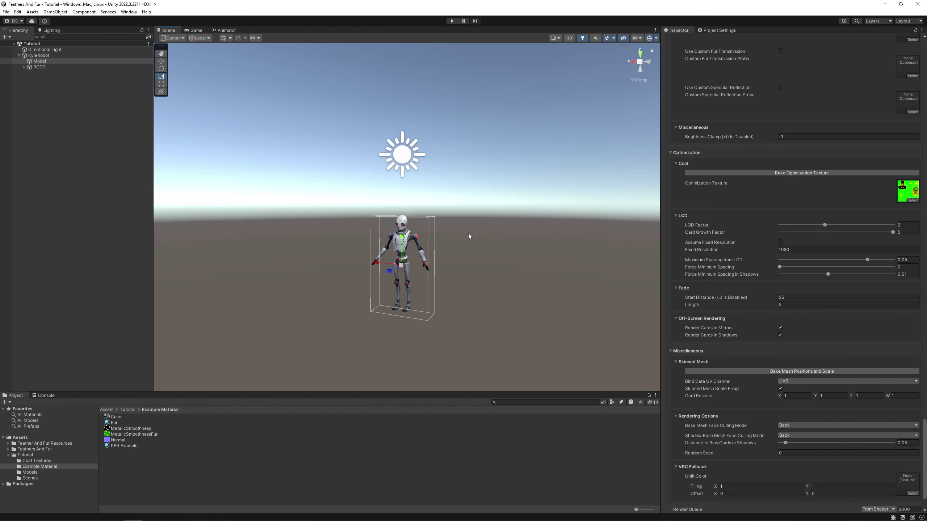
Set the Card Growth Factor to 1.5 and check the fur on the robot from different distances.
mouse_move(893, 233)
mouse_down()
mouse_move(797, 237)
mouse_move(863, 243)
mouse_move(782, 234)
mouse_move(892, 248)
mouse_up()
drag(887, 234, 795, 241)
key(ctrl+z)
drag(891, 234, 812, 240)
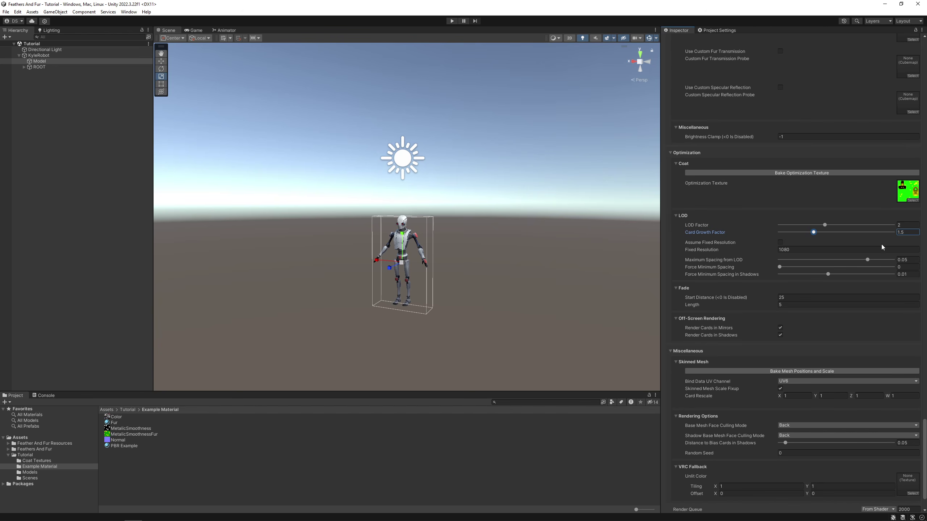
right_drag(556, 258, 476, 255)
key(w)
key(s)
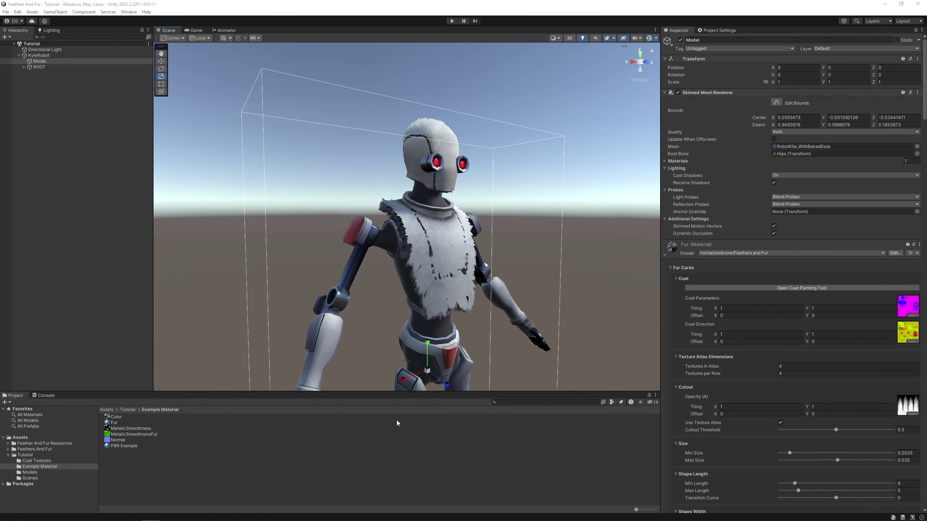
Review all of the Fur material's settings, from Fur Cards and Color through Clothing, Lighting, Optimization and Miscellaneous.
drag(924, 75, 920, 482)
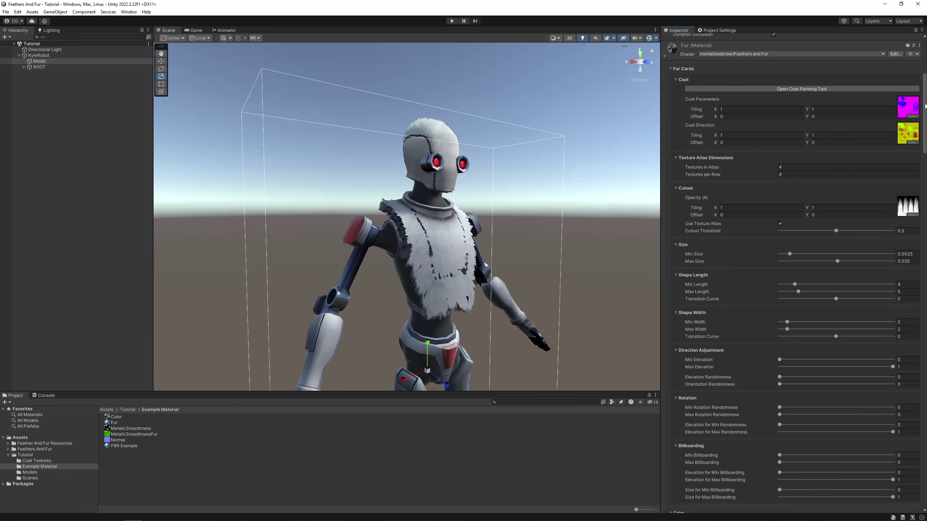
scroll(925, 106, down, 6)
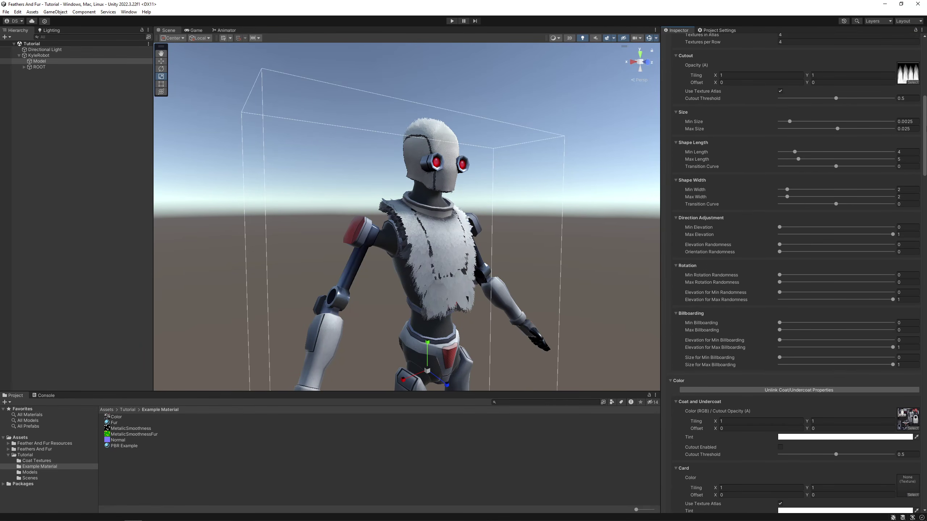
scroll(795, 274, down, 14)
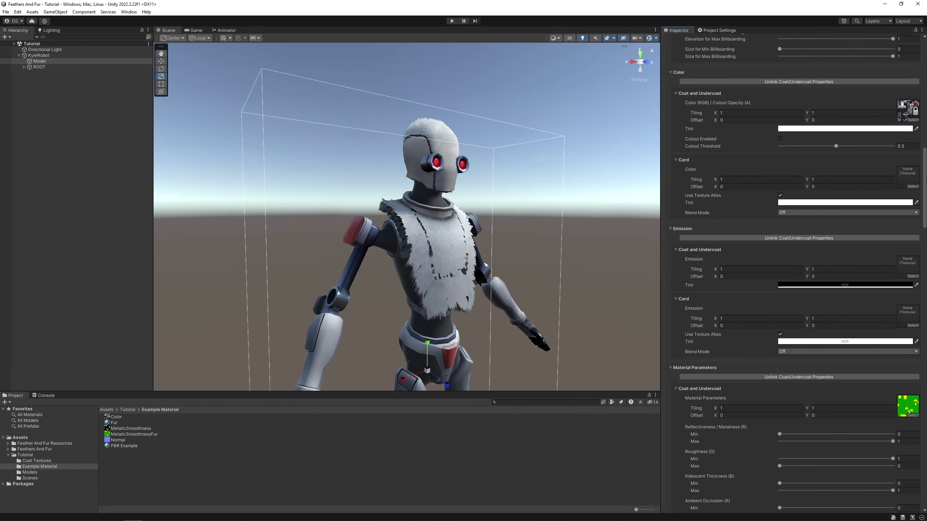
scroll(925, 279, down, 19)
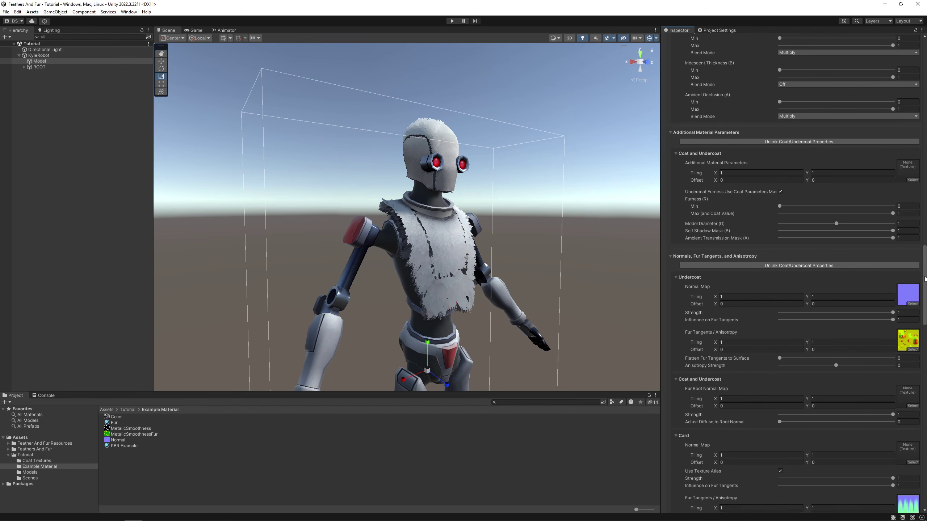
drag(925, 279, 910, 161)
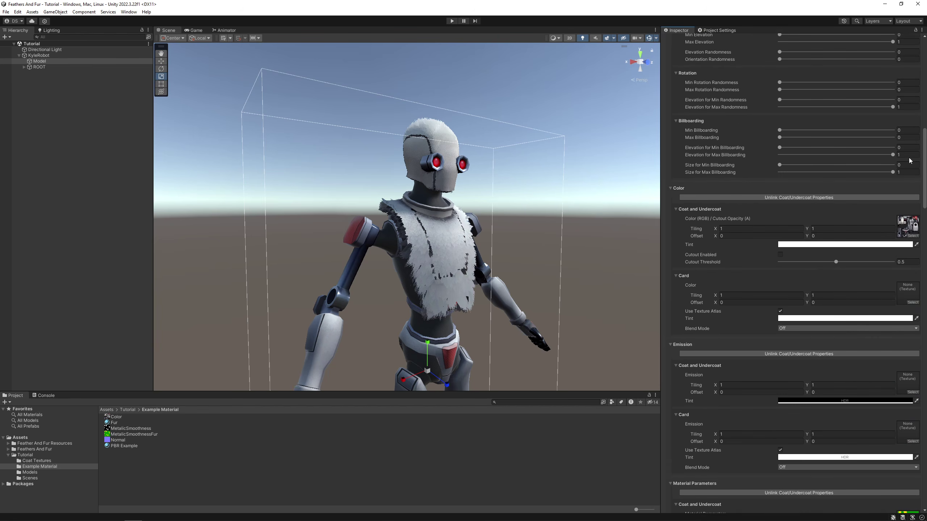
scroll(754, 247, up, 15)
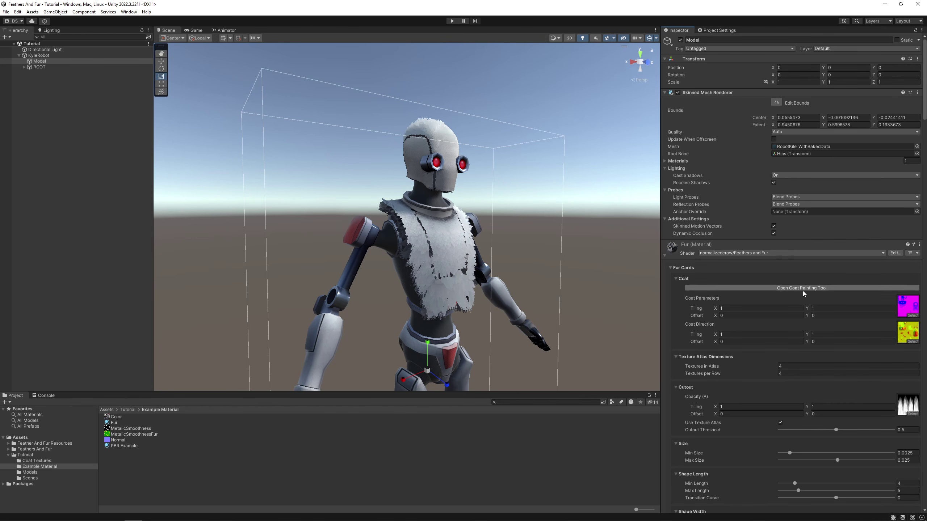
scroll(791, 278, down, 20)
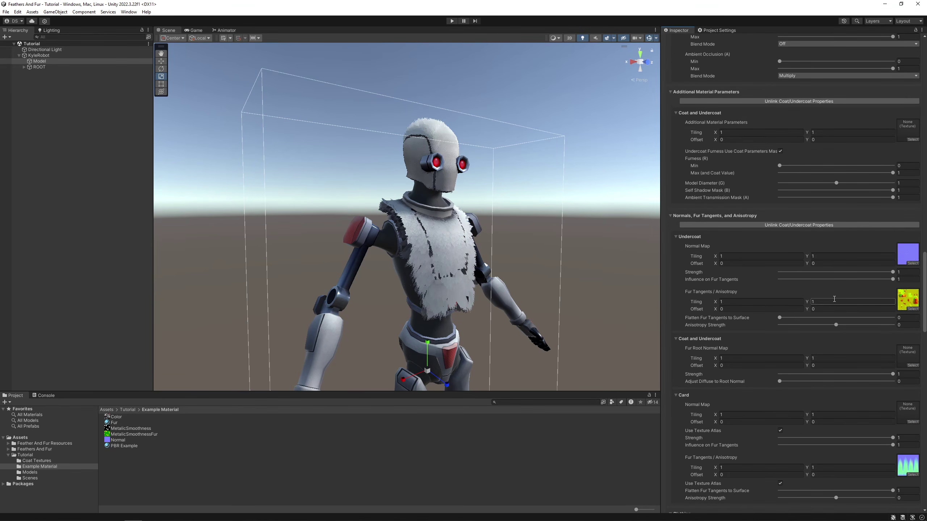
scroll(868, 345, down, 5)
scroll(868, 345, down, 5)
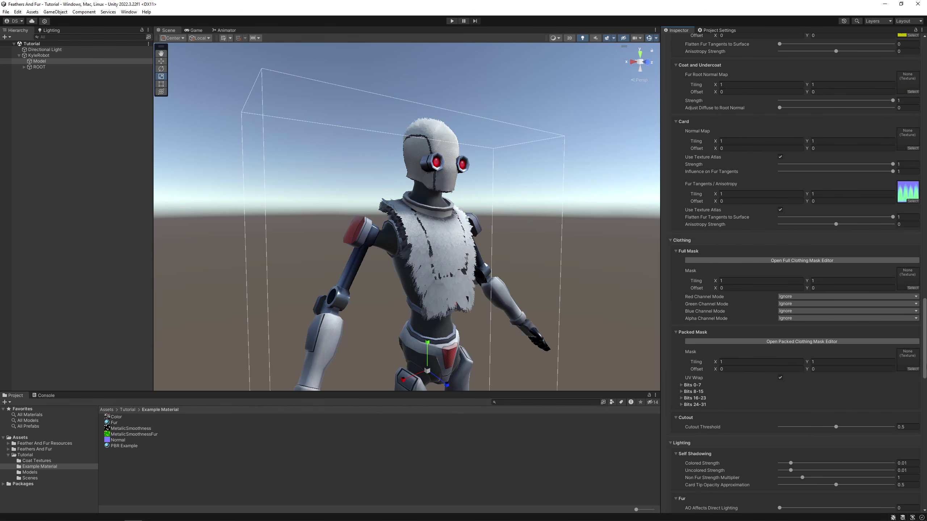
scroll(925, 361, down, 15)
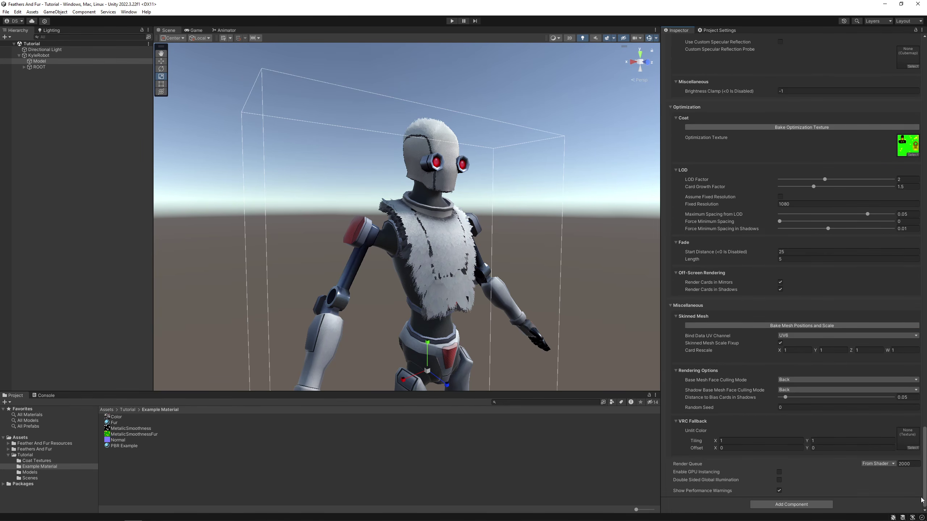
scroll(792, 255, up, 20)
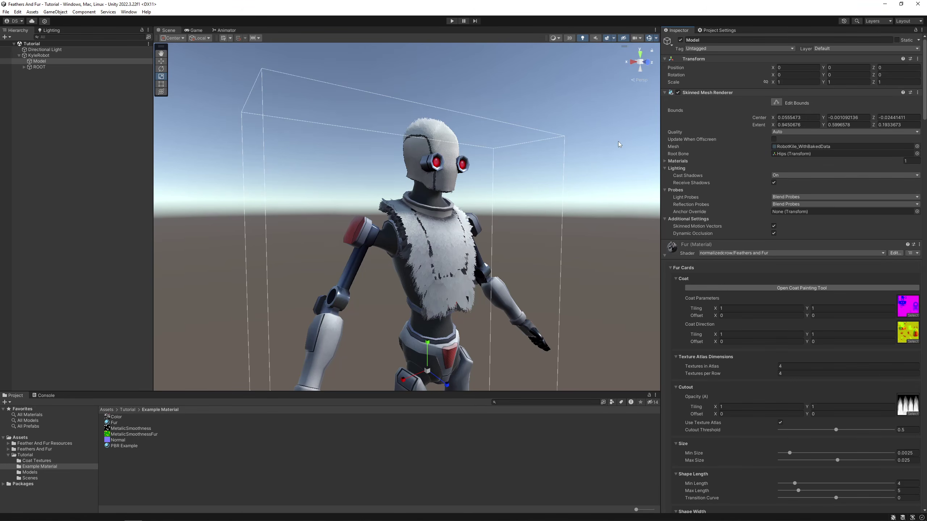